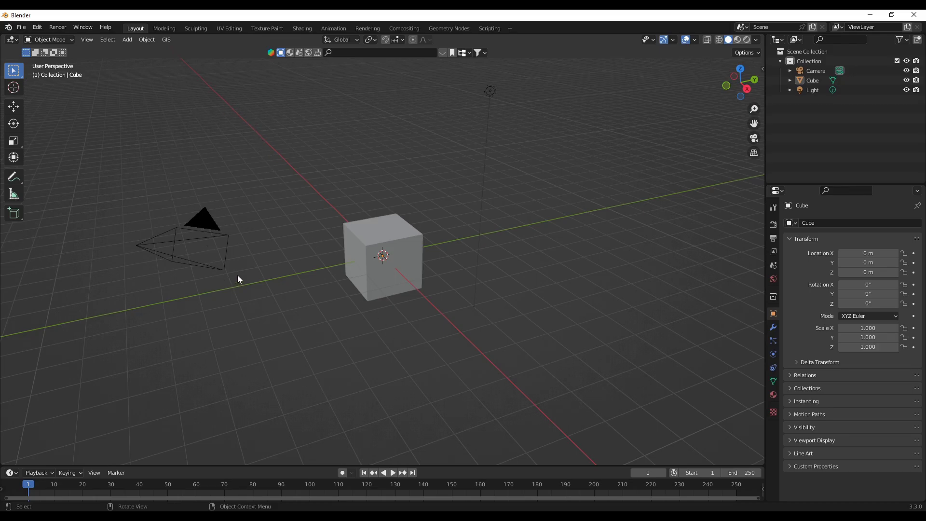
Delete the default cube, camera and light, then load a Google Satellite basemap and zoom in
key("a")
key("Delete")
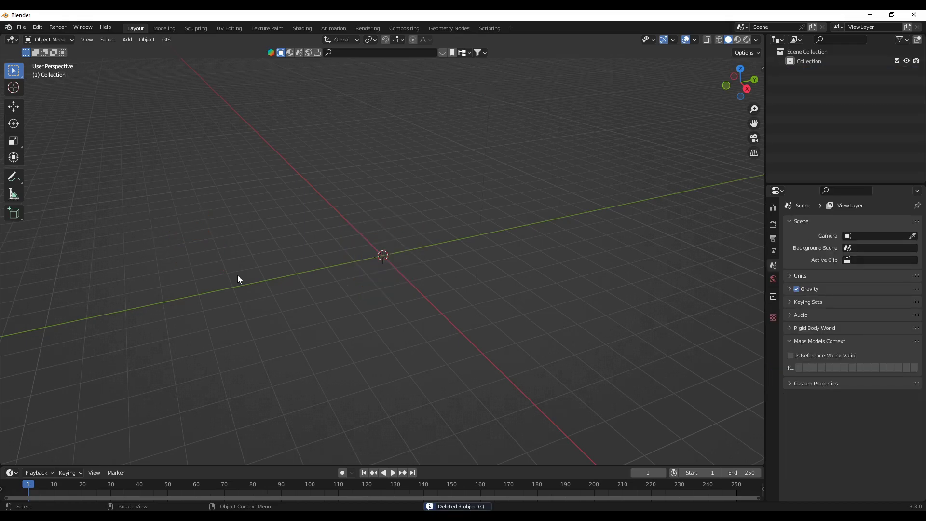
left_click(166, 40)
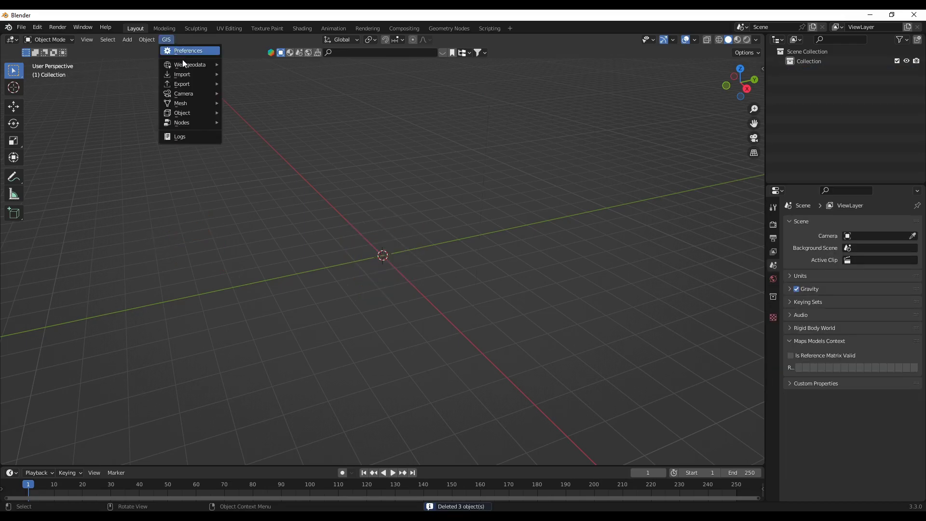
mouse_move(200, 65)
left_click(247, 64)
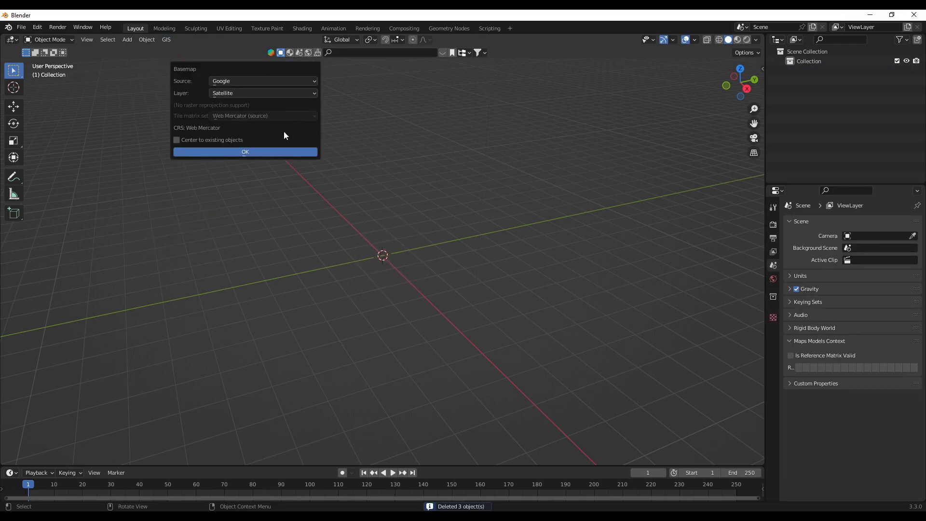
left_click(269, 152)
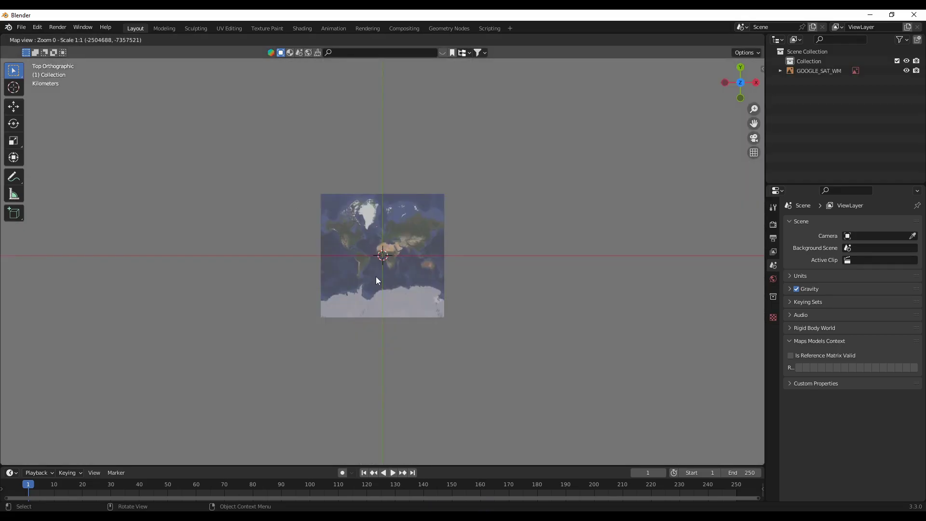
scroll(376, 276, "up", 3)
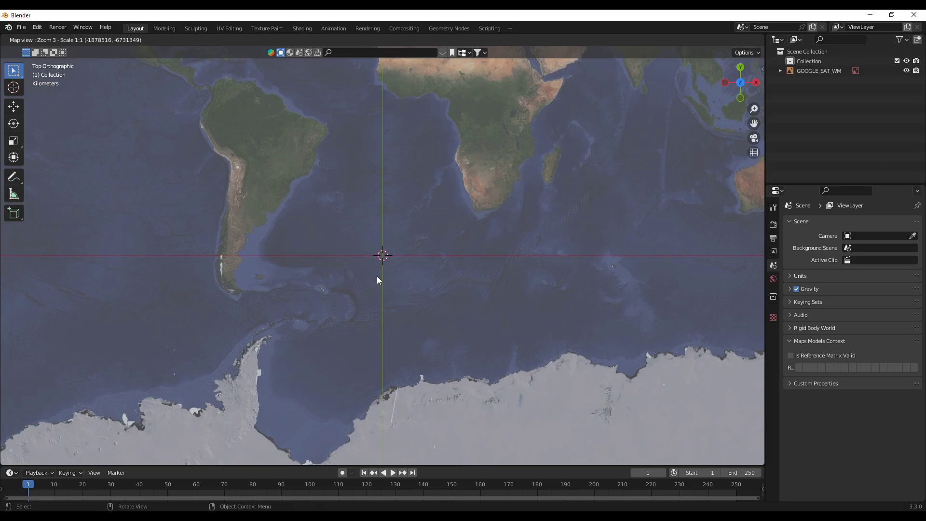
Send the basemap to 'paris' at zoom level 15
key("g")
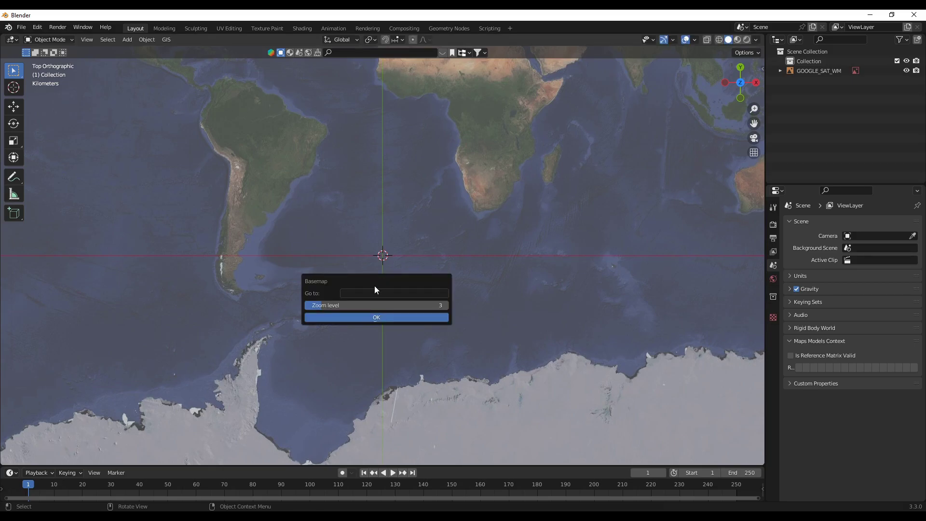
left_click(375, 293)
type("paris")
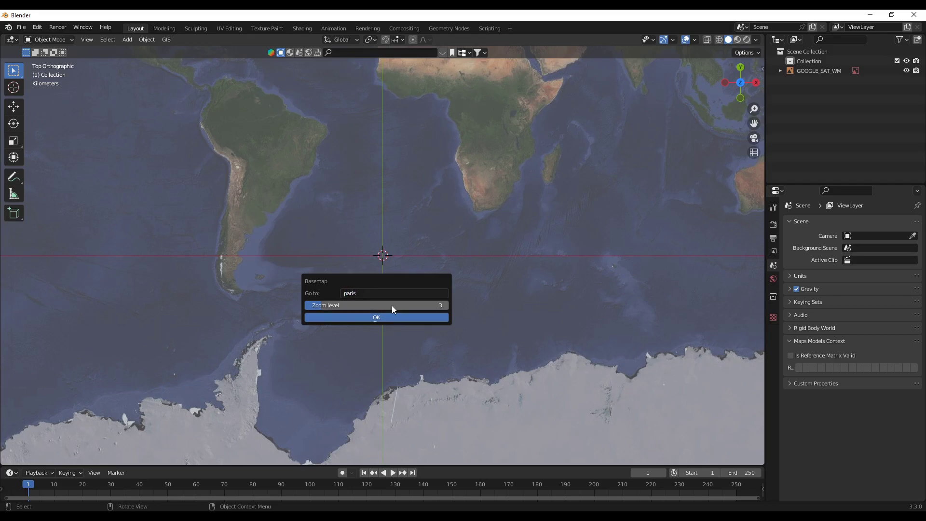
left_click(391, 305)
type("15")
key("Return")
key("Return")
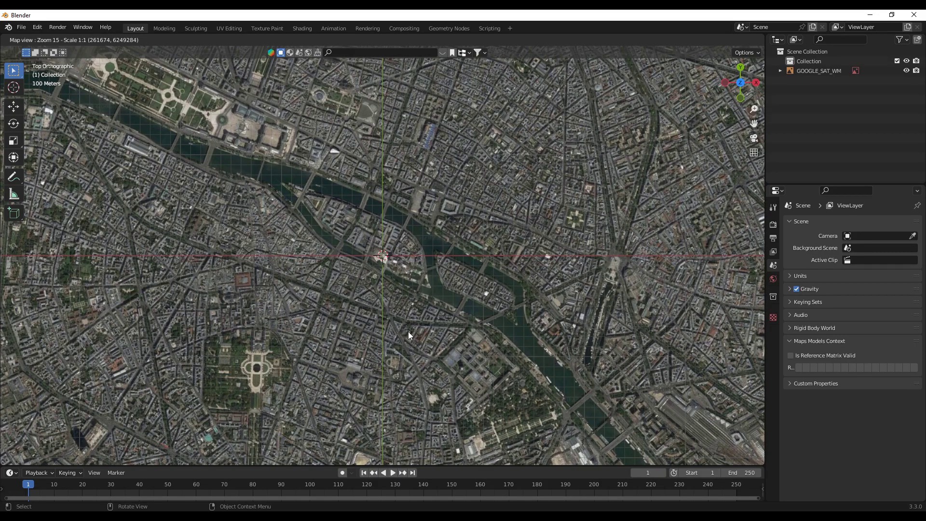
Pan and zoom the map to level 17 over the Seine bridges beside the rail yard
left_click_drag(414, 325, 217, 257)
scroll(357, 325, "up", 1)
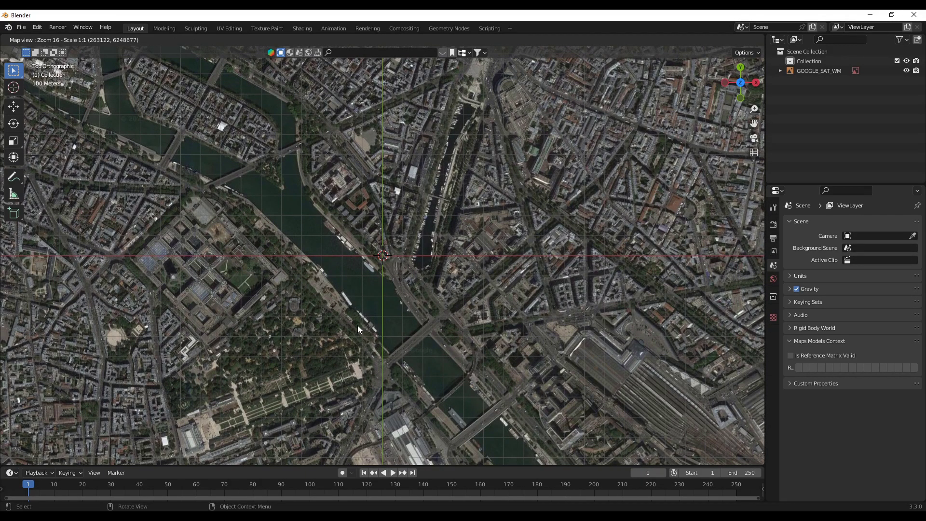
scroll(358, 325, "up", 1)
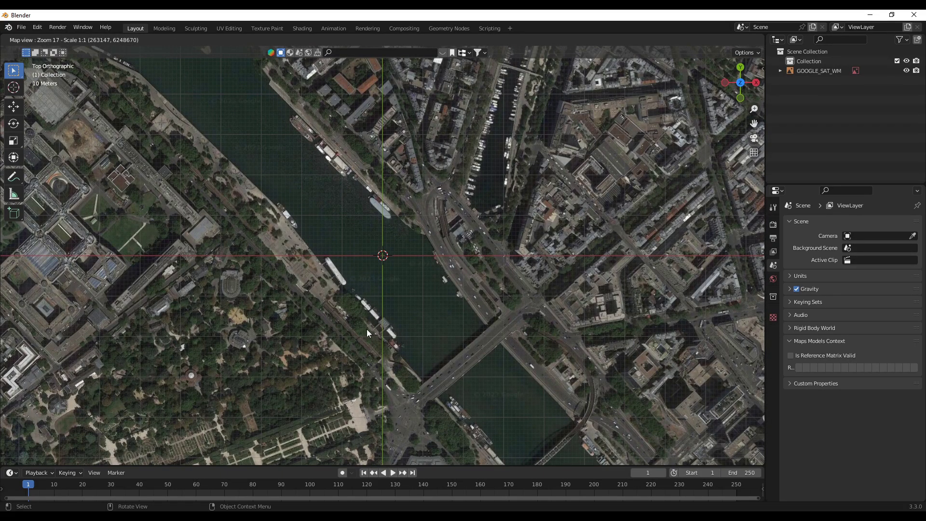
middle_click_drag(361, 332, 198, 210)
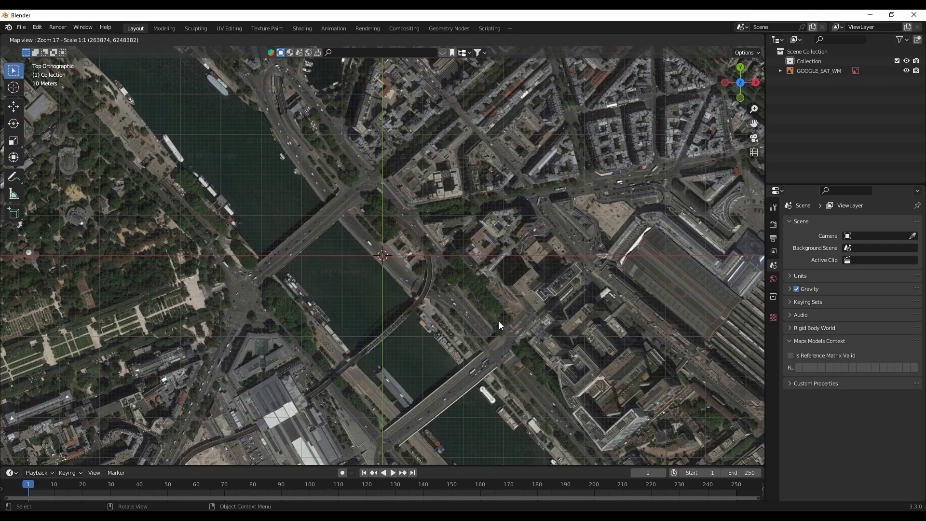
Export the map view as a textured plane and display it in Material Preview
key("e")
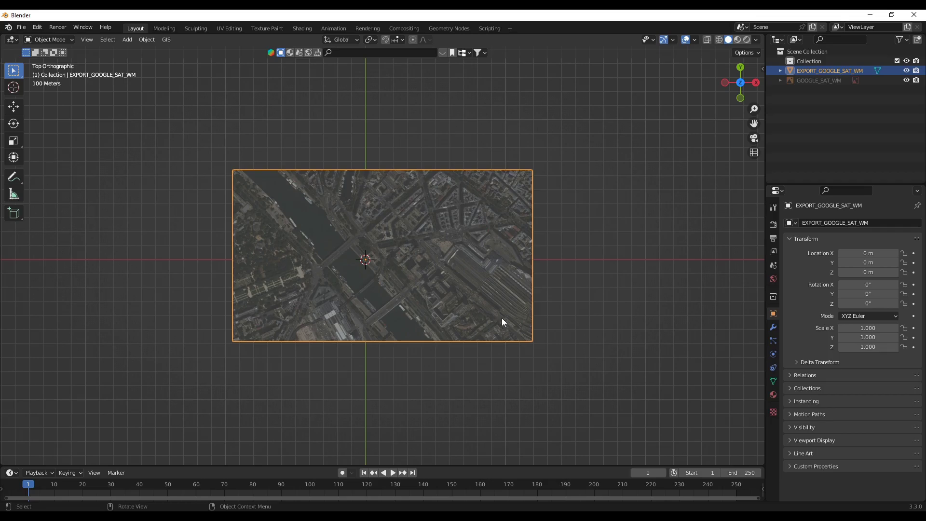
left_click(737, 39)
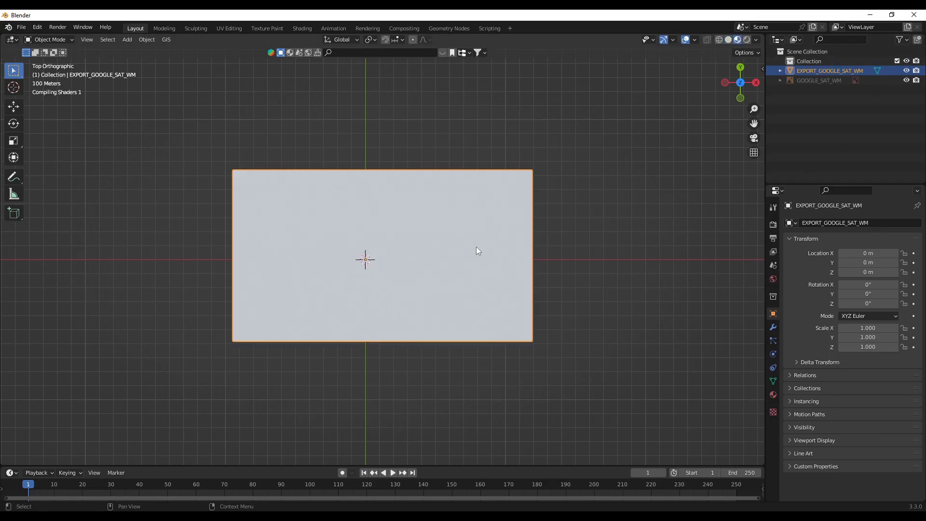
scroll(394, 281, "up", 8)
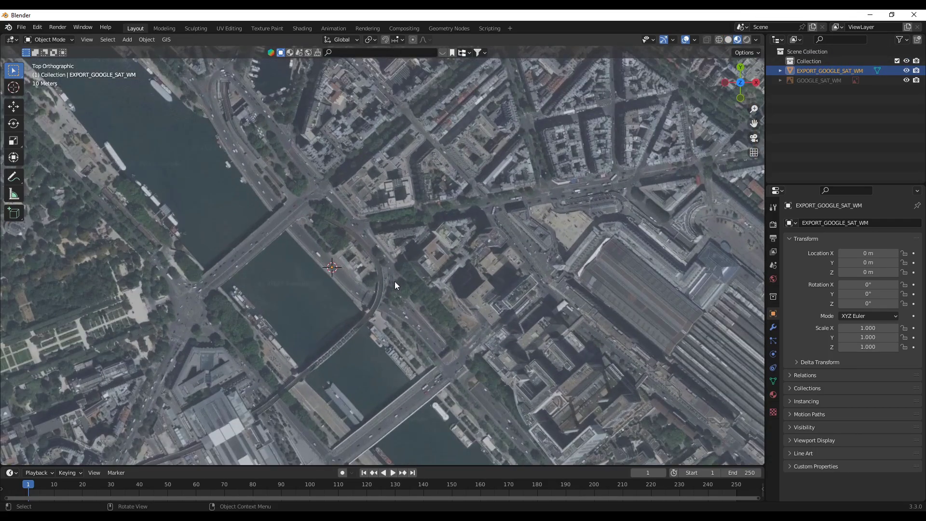
scroll(493, 287, "up", 5)
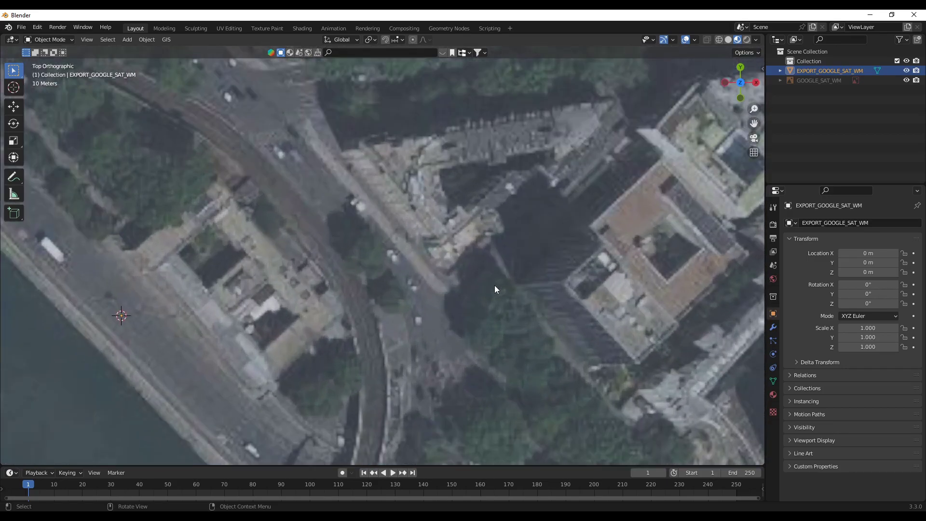
scroll(495, 289, "up", 2)
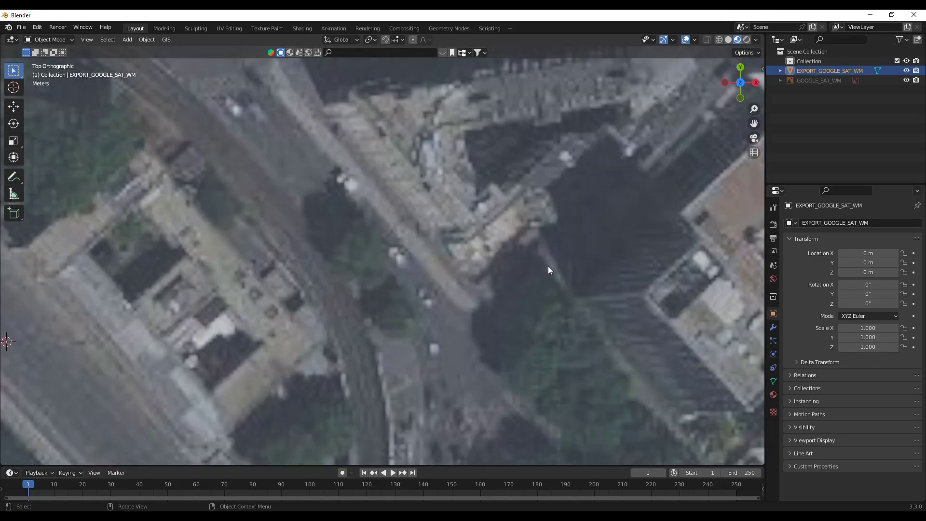
scroll(469, 273, "down", 5)
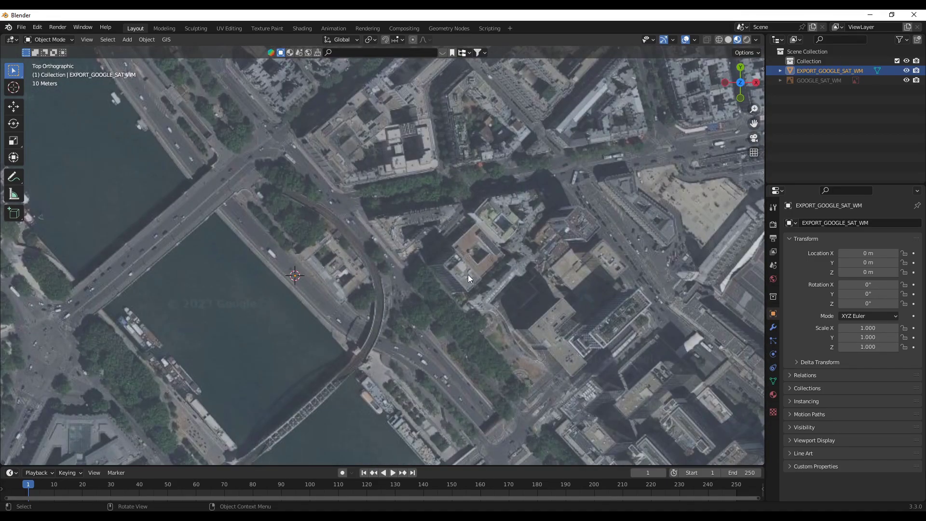
Pan and zoom over the plane to inspect the railway station imagery
middle_click_drag(455, 274, 267, 254, "shift")
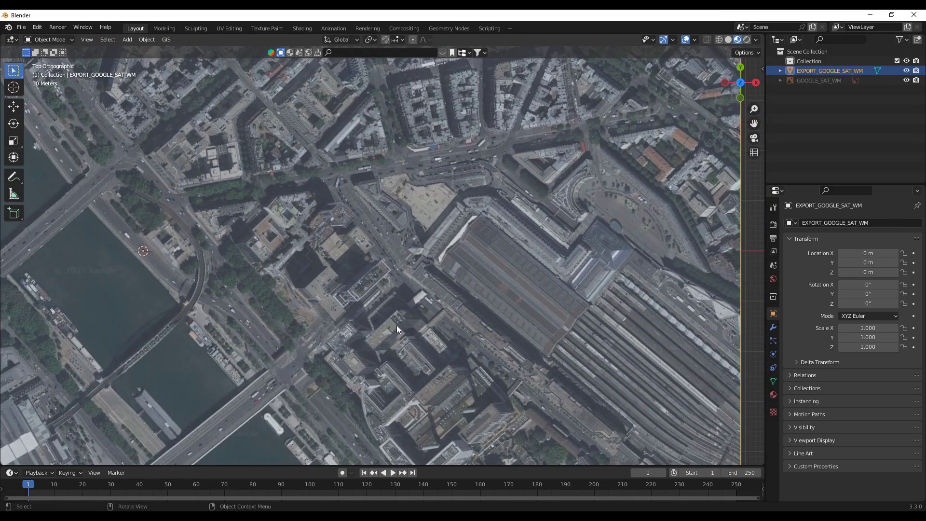
middle_click_drag(398, 322, 368, 140, "shift")
scroll(416, 271, "up", 5)
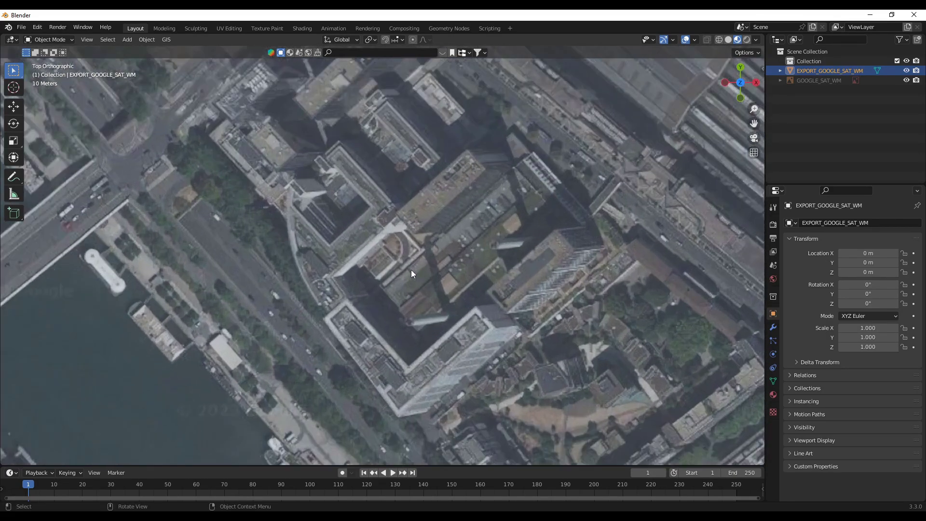
scroll(411, 273, "up", 2)
scroll(406, 209, "down", 2)
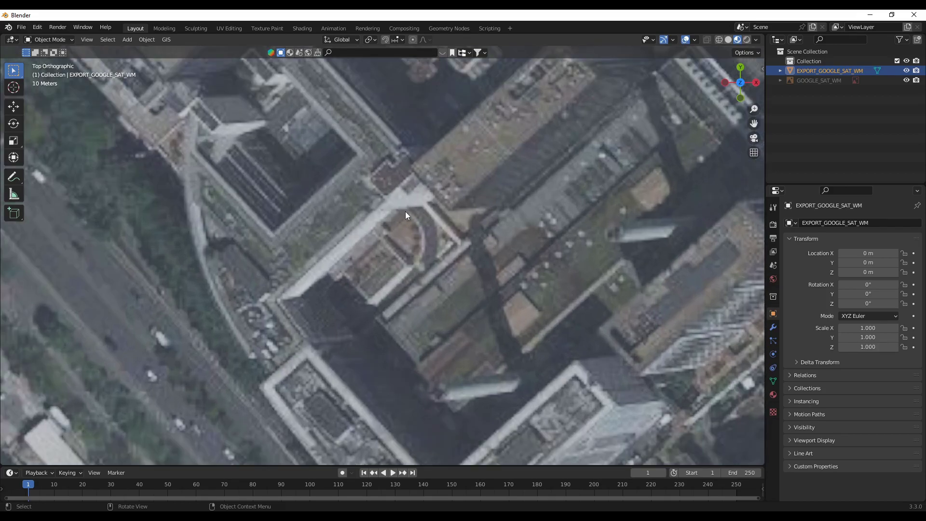
scroll(405, 227, "down", 5)
scroll(408, 232, "down", 3)
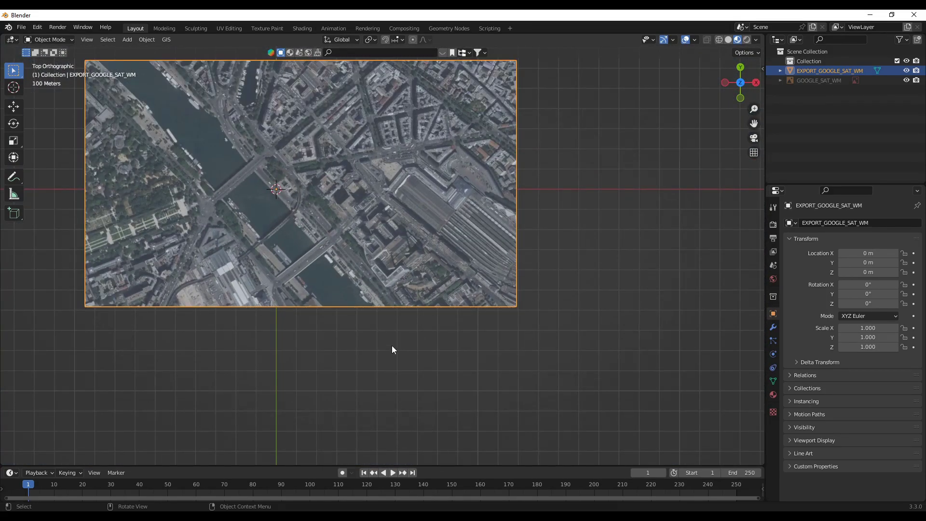
Delete the image plane and reopen the Google Satellite basemap, zooming in toward level 20
key("Delete")
key("Home")
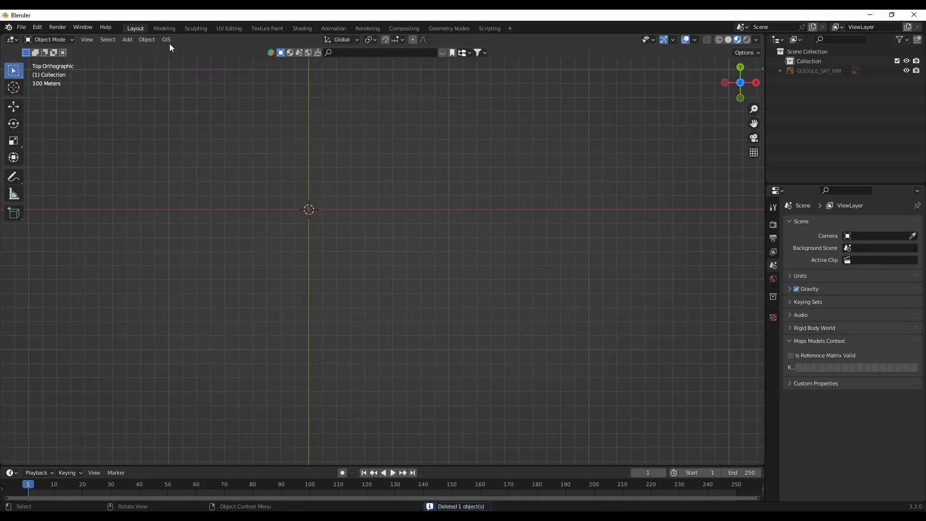
left_click(168, 42)
mouse_move(183, 66)
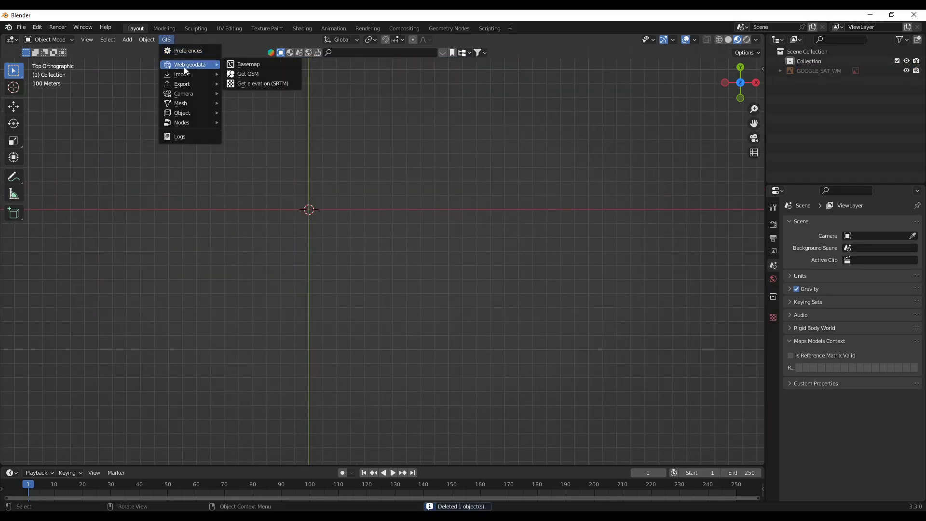
left_click(232, 66)
left_click(264, 203)
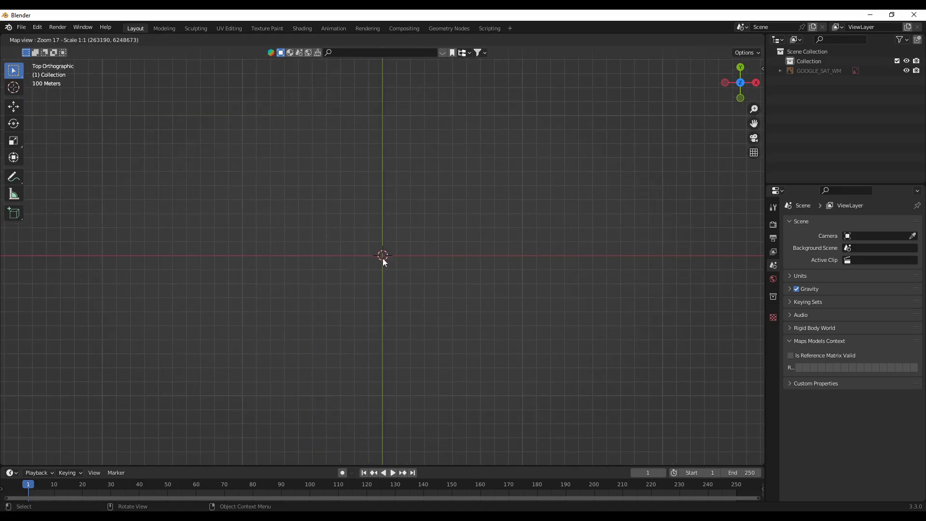
scroll(497, 215, "up", 3)
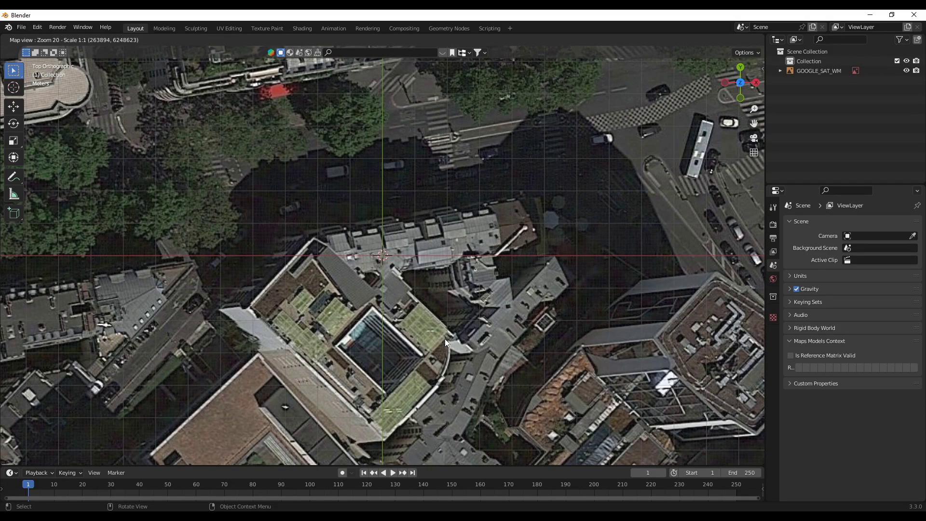
key("e")
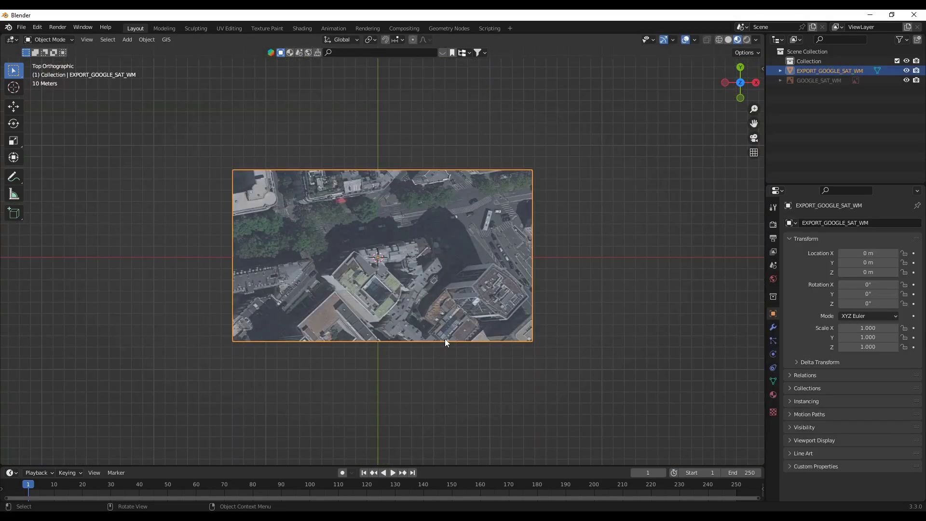
scroll(371, 313, "up", 4)
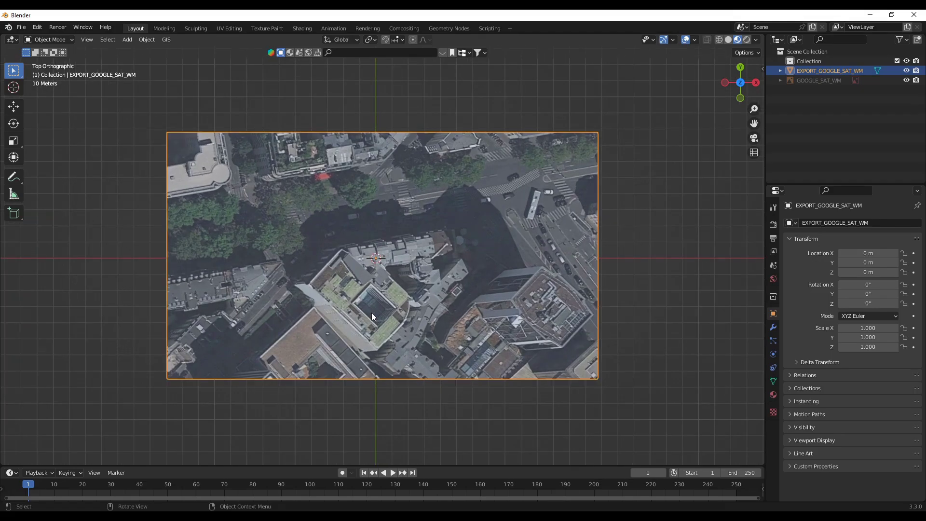
scroll(449, 385, "up", 2)
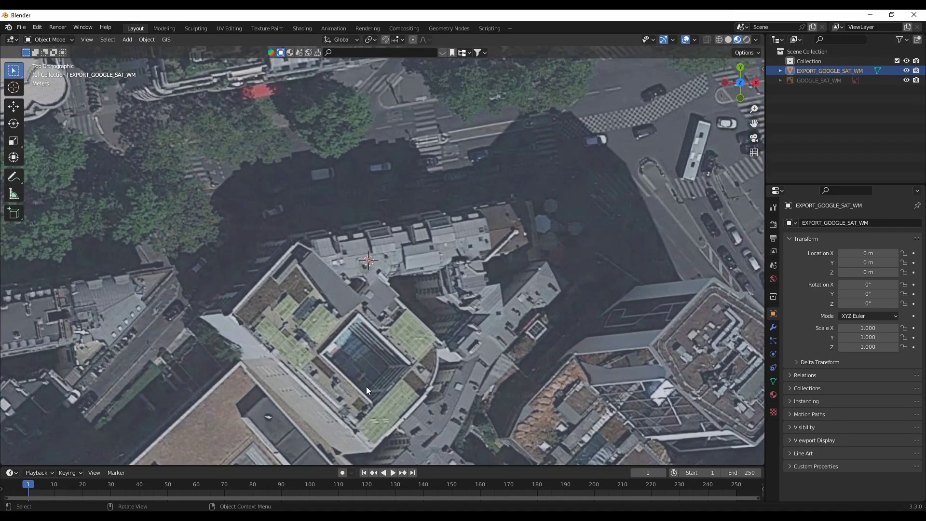
scroll(497, 374, "up", 2)
scroll(497, 375, "down", 4)
scroll(535, 373, "down", 2)
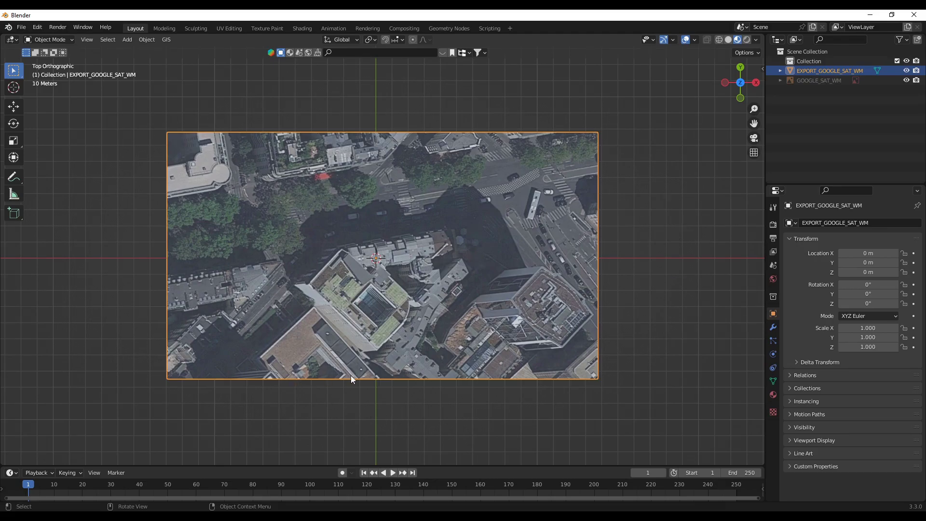
Delete the exported plane and reload the Google Satellite basemap, zooming out to level 18
key("Delete")
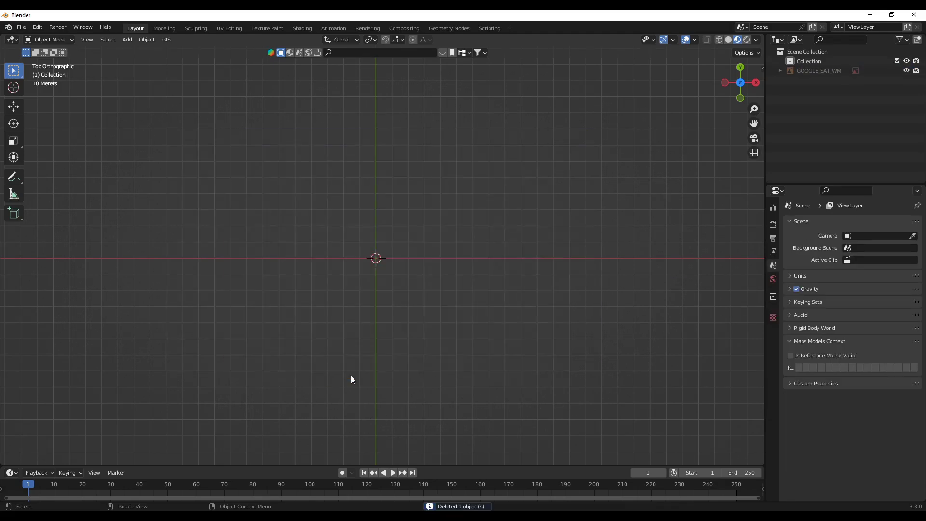
left_click(166, 40)
mouse_move(202, 73)
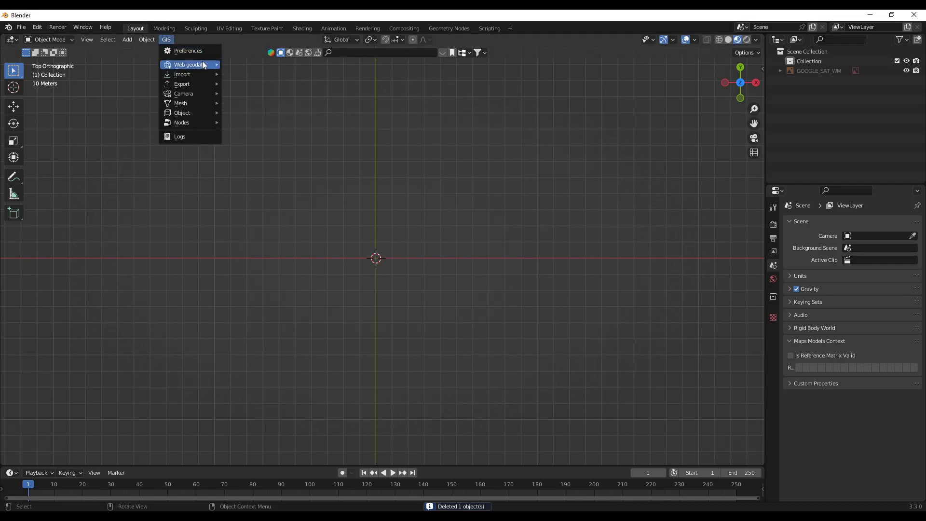
left_click(250, 66)
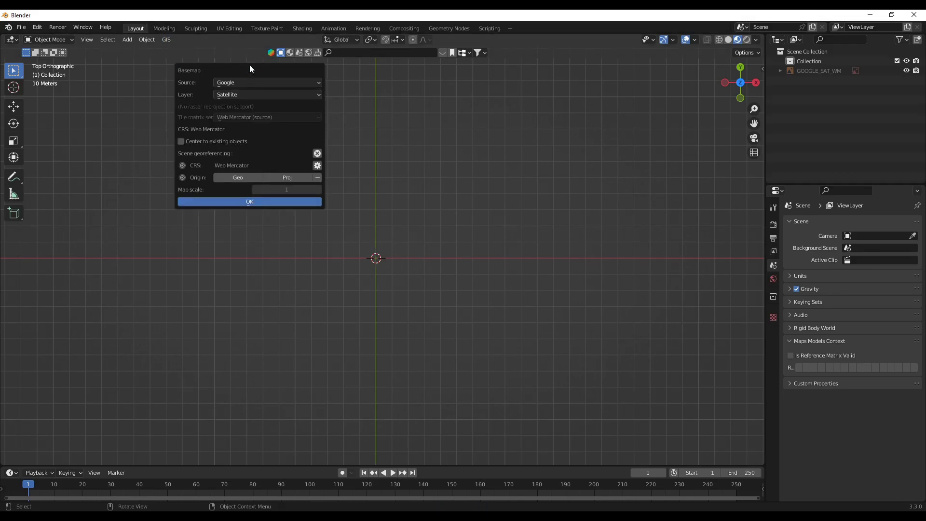
left_click(276, 201)
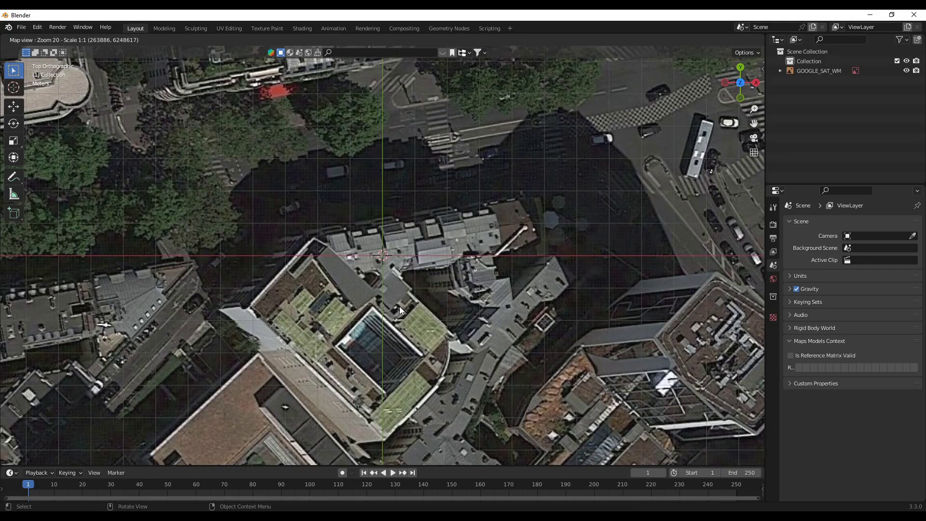
scroll(400, 307, "down", 1)
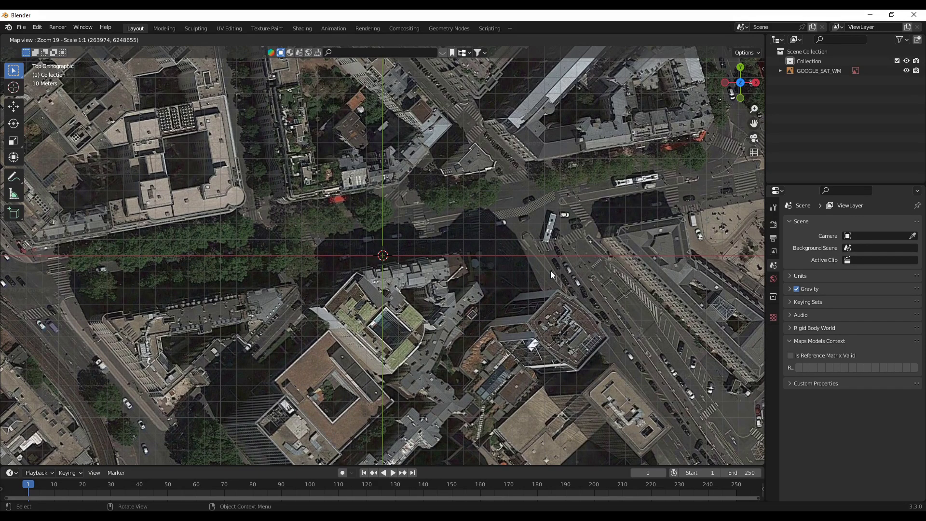
scroll(551, 270, "down", 1)
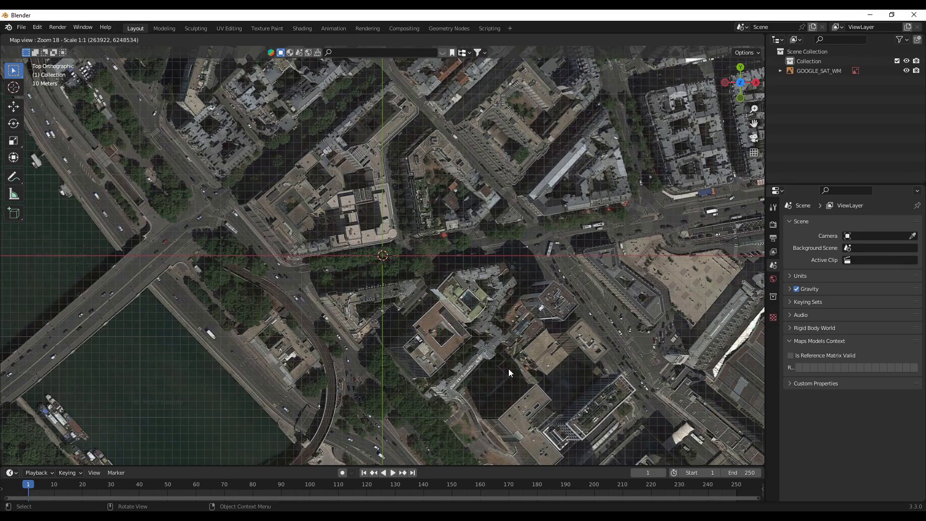
Lock the current map extent with L so tile detail can rise to zoom 20
key("l")
Start the higher-resolution tile download and scroll to zoom level 21
left_click(420, 328)
scroll(419, 328, "down", 2)
scroll(420, 331, "up", 2)
scroll(420, 331, "down", 1)
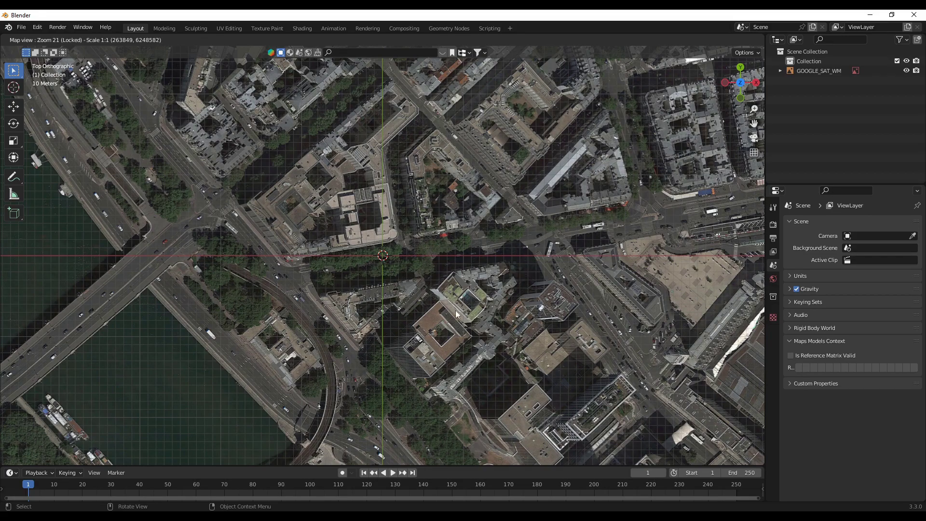
Export the zoom-21 map view as a textured plane and zoom in on it
key("e")
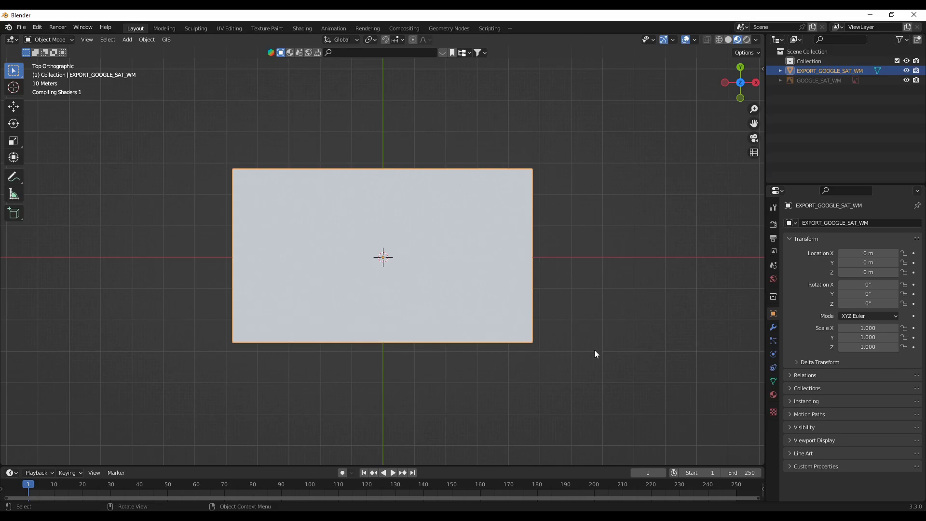
scroll(411, 286, "up", 5)
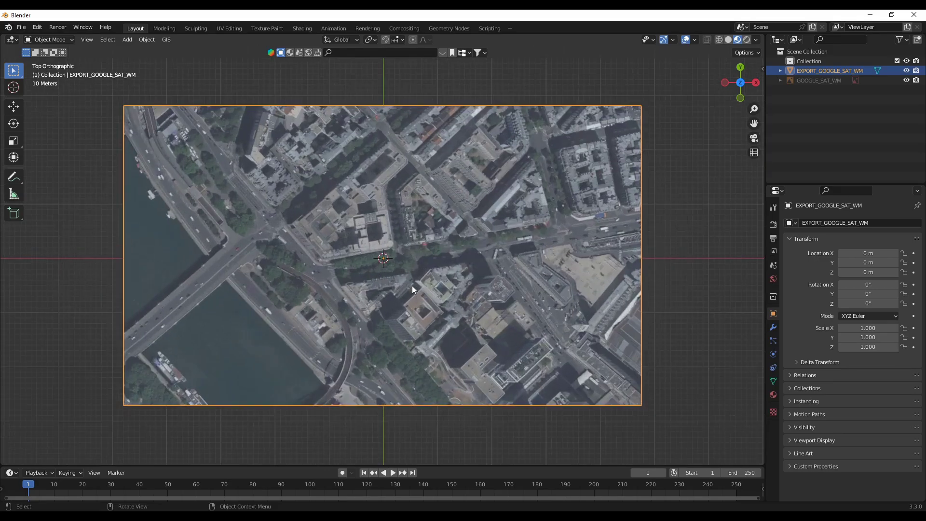
scroll(412, 285, "up", 3)
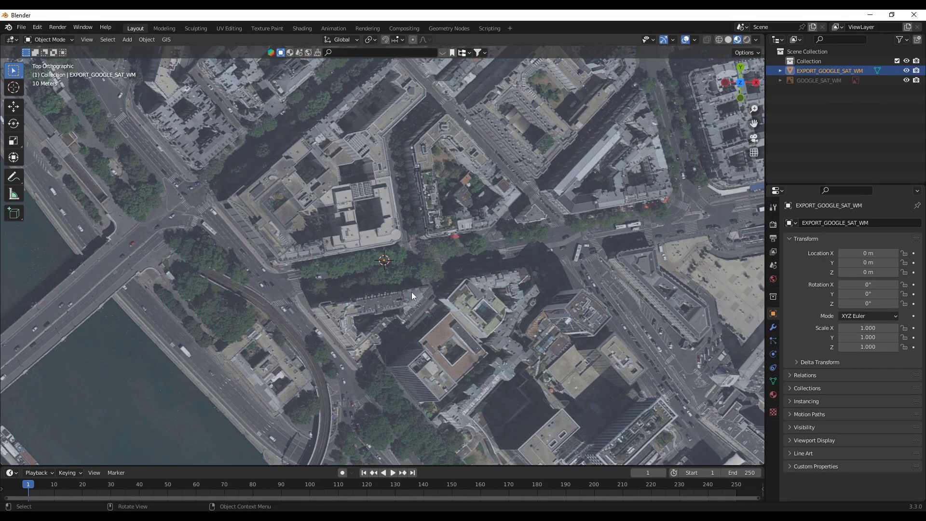
scroll(411, 292, "up", 2)
scroll(412, 292, "up", 1)
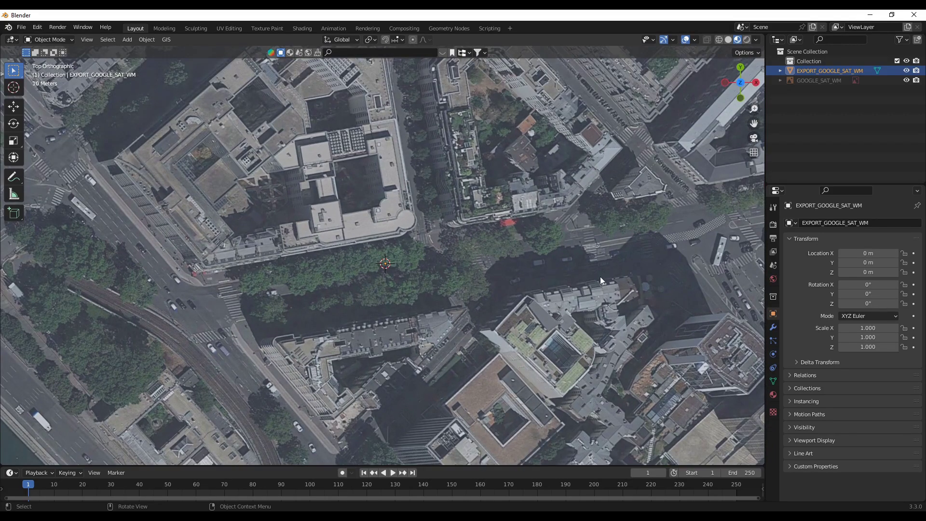
scroll(435, 254, "up", 1)
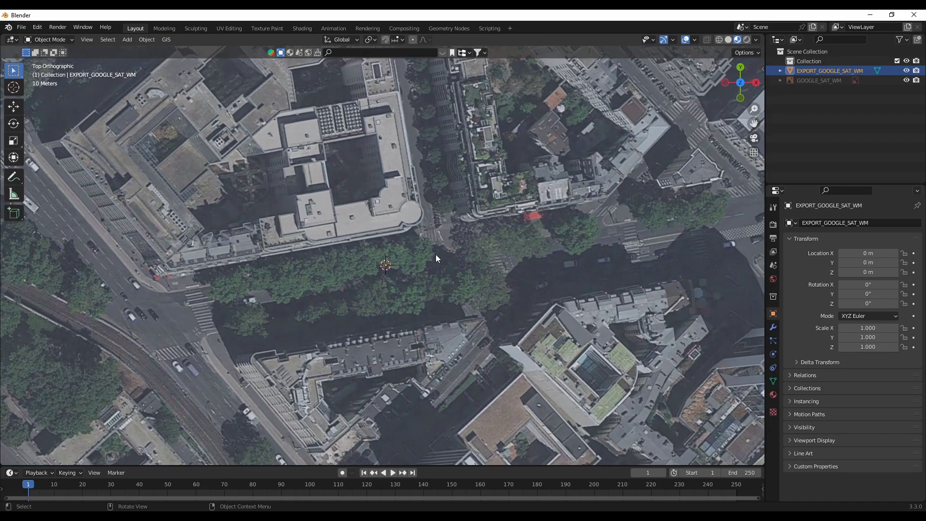
scroll(436, 254, "up", 2)
scroll(437, 258, "up", 2)
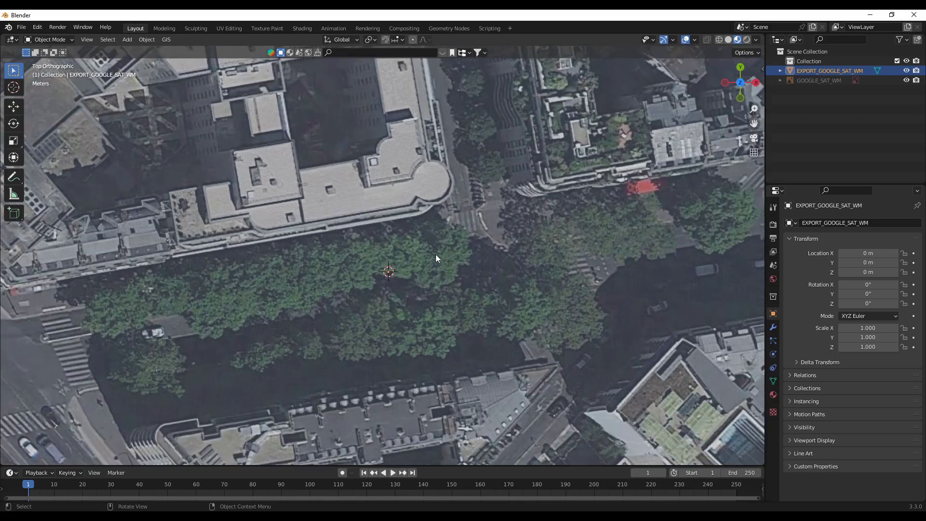
scroll(436, 257, "down", 6)
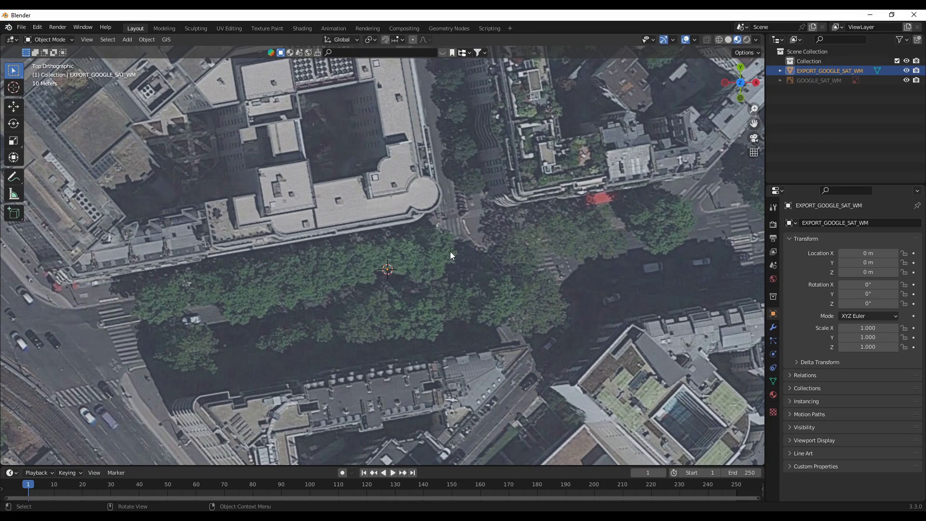
Pan across the city blocks, plaza, intersection and long building on the plane
middle_click_drag(482, 250, 268, 137, "shift")
middle_click_drag(490, 330, 404, 187, "shift")
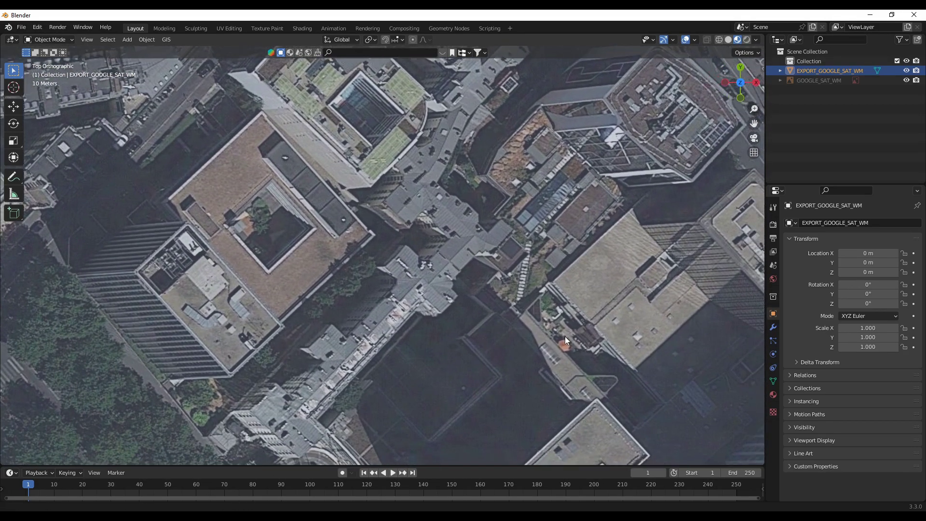
middle_click_drag(561, 334, 364, 268, "shift")
middle_click_drag(573, 279, 276, 291, "shift")
middle_click_drag(521, 227, 294, 340, "shift")
middle_click_drag(397, 207, 532, 426, "shift")
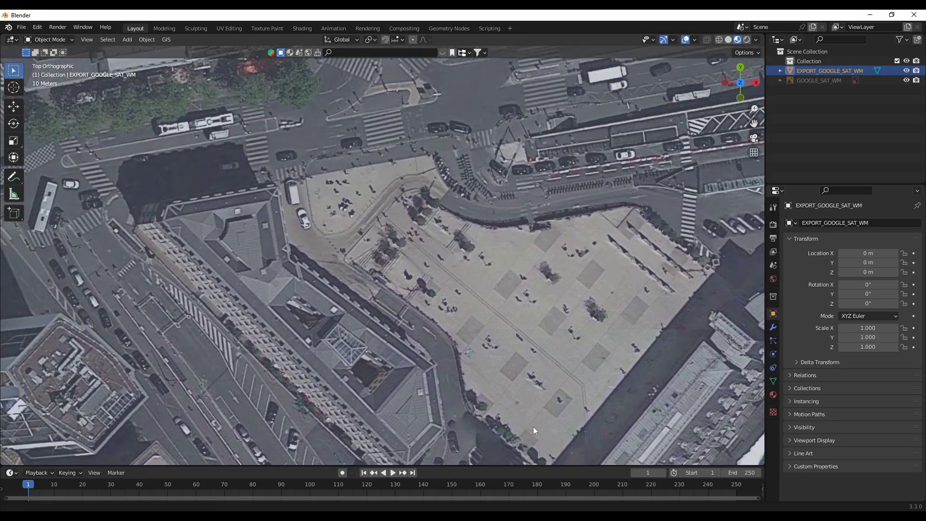
mouse_move(365, 180)
middle_mouse_down("shift")
mouse_move(531, 379)
mouse_move(567, 440)
middle_mouse_up("shift")
middle_click_drag(357, 256, 616, 385, "shift")
middle_click_drag(310, 232, 584, 349, "shift")
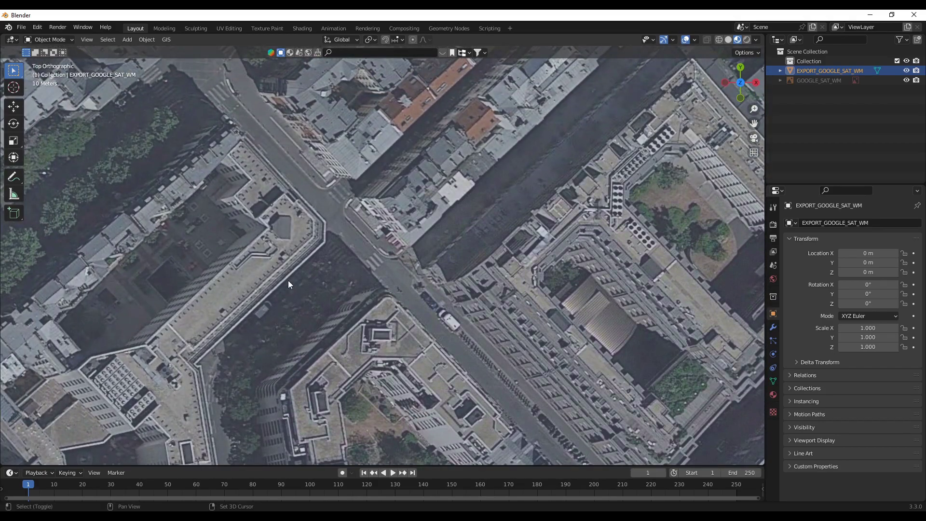
mouse_move(284, 279)
middle_mouse_down("shift")
mouse_move(526, 295)
mouse_move(562, 288)
middle_mouse_up("shift")
middle_click_drag(275, 243, 610, 312, "shift")
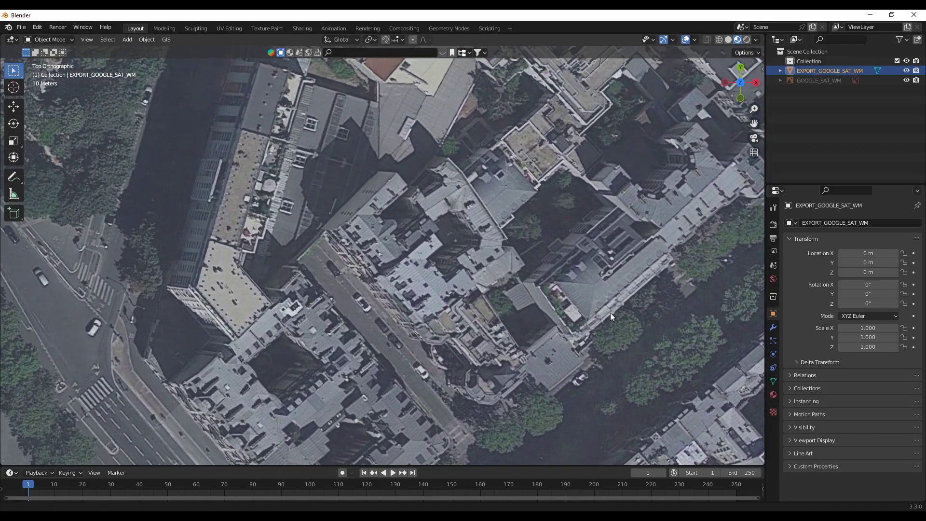
mouse_move(328, 261)
middle_mouse_down("shift")
mouse_move(568, 265)
mouse_move(638, 204)
middle_mouse_up("shift")
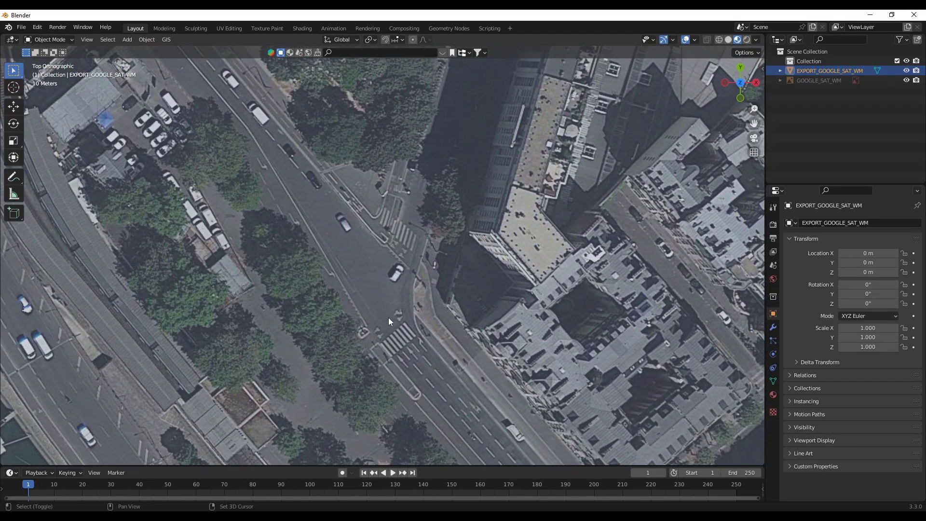
mouse_move(390, 315)
middle_mouse_down("shift")
mouse_move(592, 191)
mouse_move(405, 164)
middle_mouse_up("shift")
Pan back to the river and bridges to recentre, then split the viewport in two
scroll(492, 286, "down", 3)
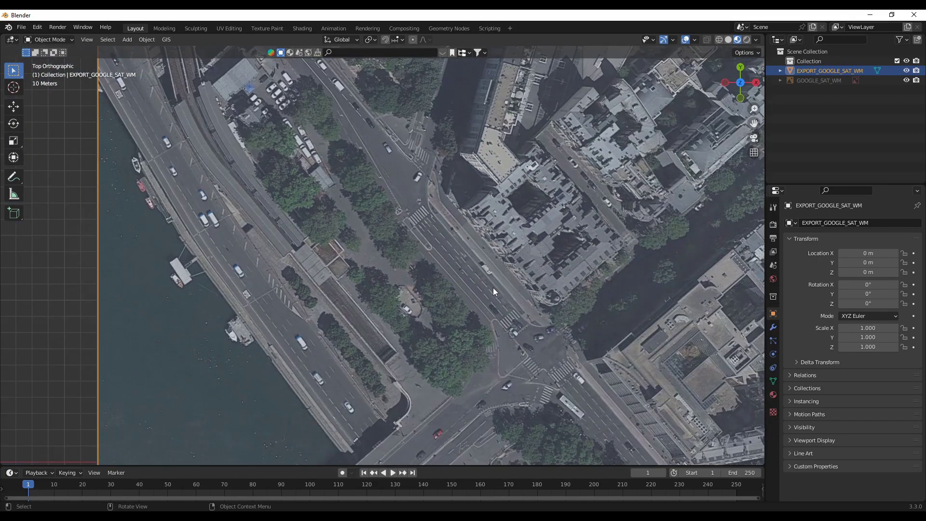
scroll(497, 331, "down", 1)
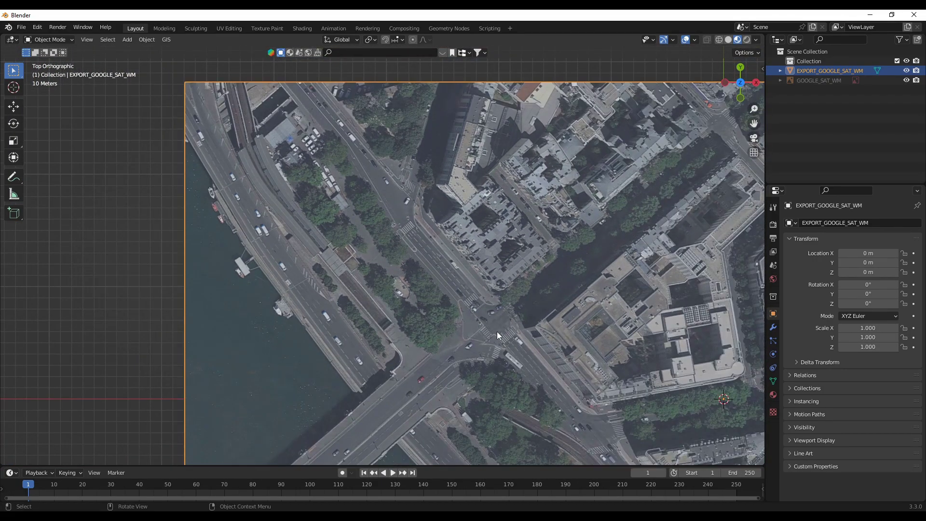
middle_click_drag(546, 339, 378, 185, "shift")
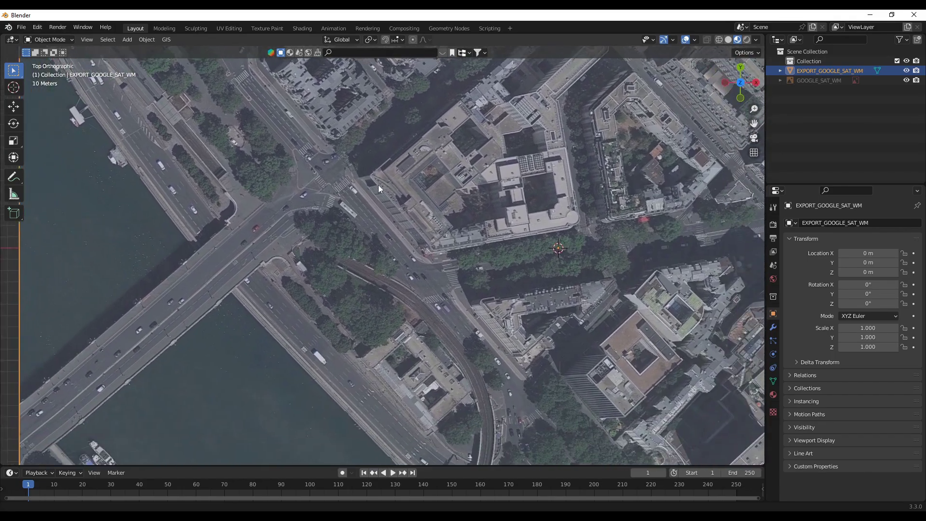
middle_click_drag(568, 336, 350, 242, "shift")
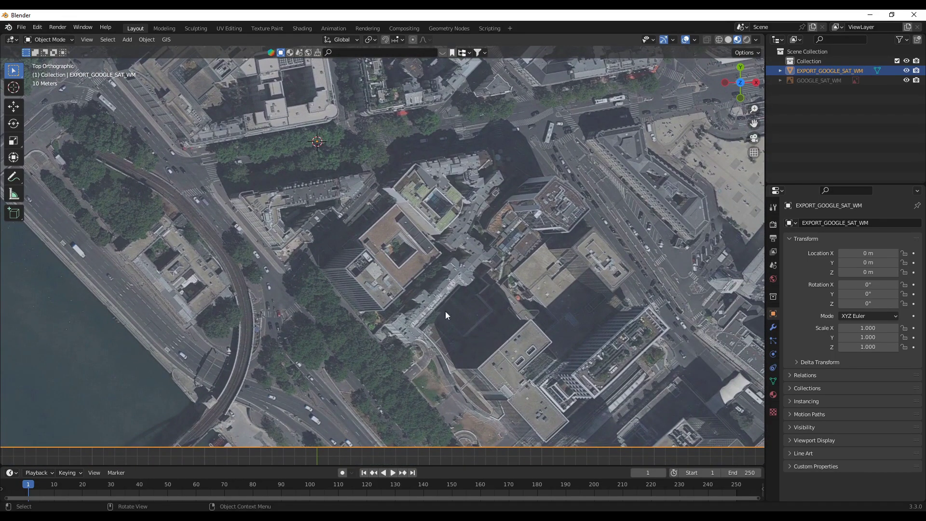
scroll(457, 332, "down", 1)
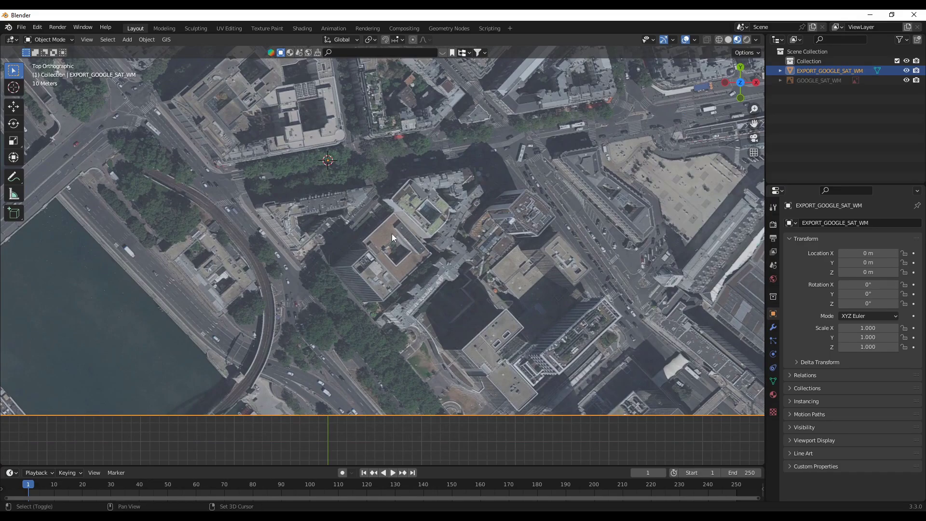
middle_click_drag(393, 217, 409, 331, "shift")
scroll(417, 318, "down", 2)
scroll(396, 325, "up", 2)
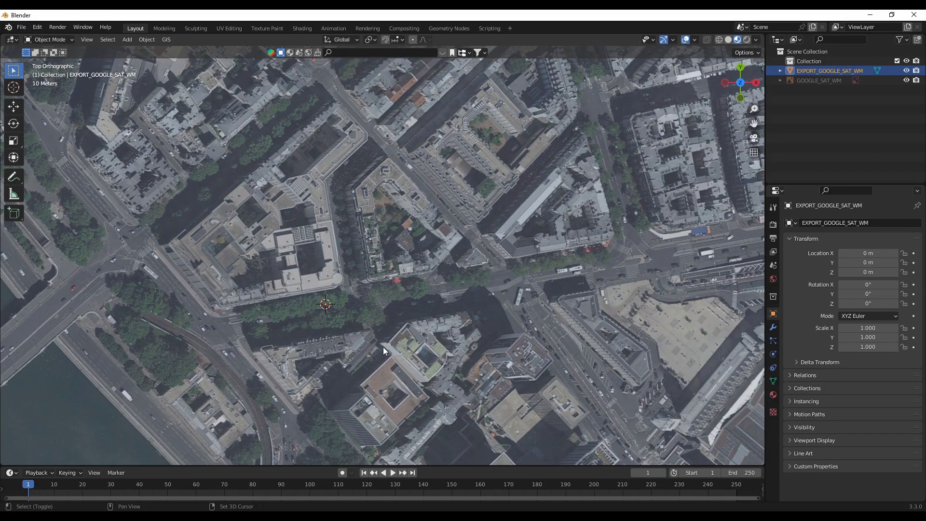
middle_click_drag(382, 346, 455, 292, "shift")
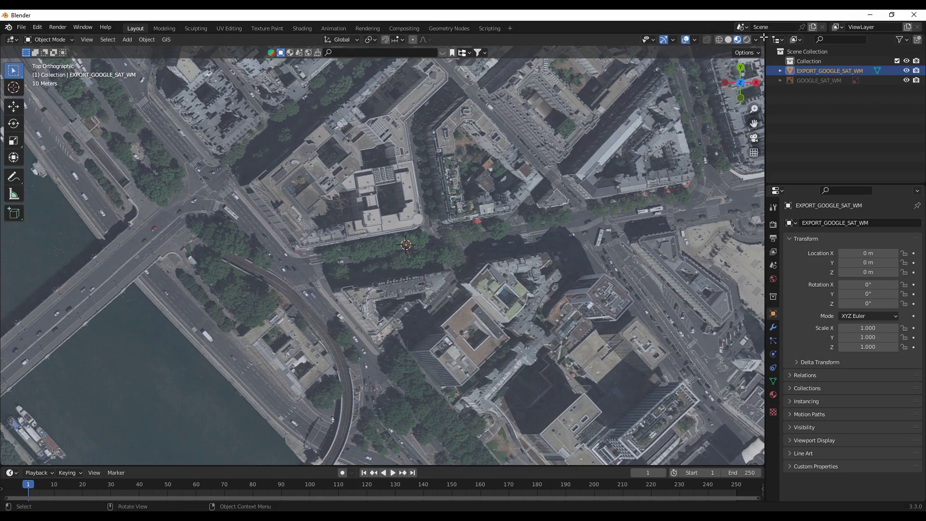
left_click_drag(763, 35, 306, 76)
Turn the right area into a UV Editor showing the EXPORT_GOOGLE_SAT_WM image, zoomed to fit
left_click(320, 40)
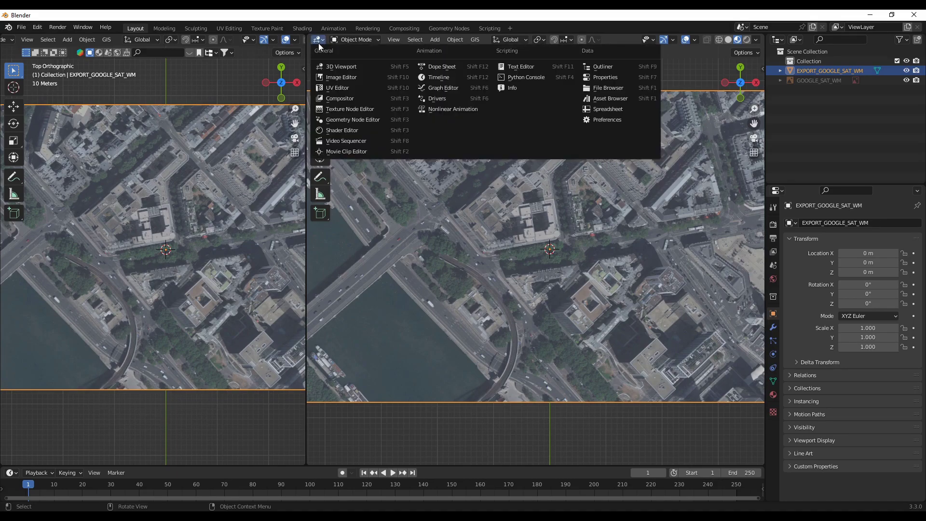
left_click(333, 89)
left_click(500, 41)
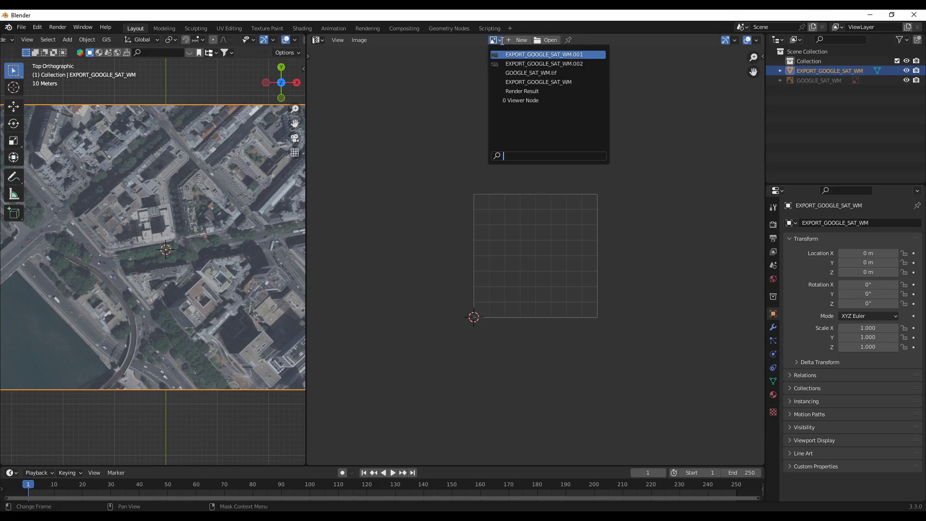
left_click(515, 83)
scroll(207, 282, "down", 4)
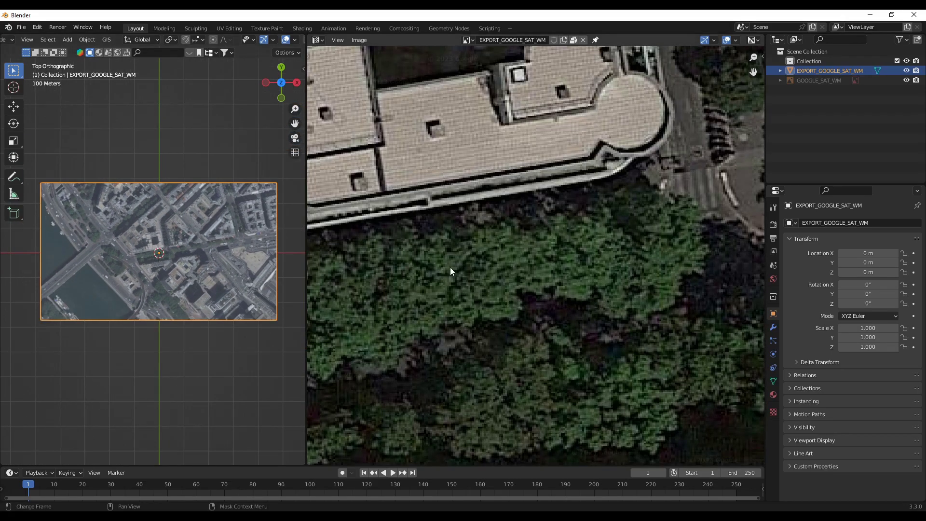
scroll(479, 276, "down", 5)
scroll(480, 276, "down", 5)
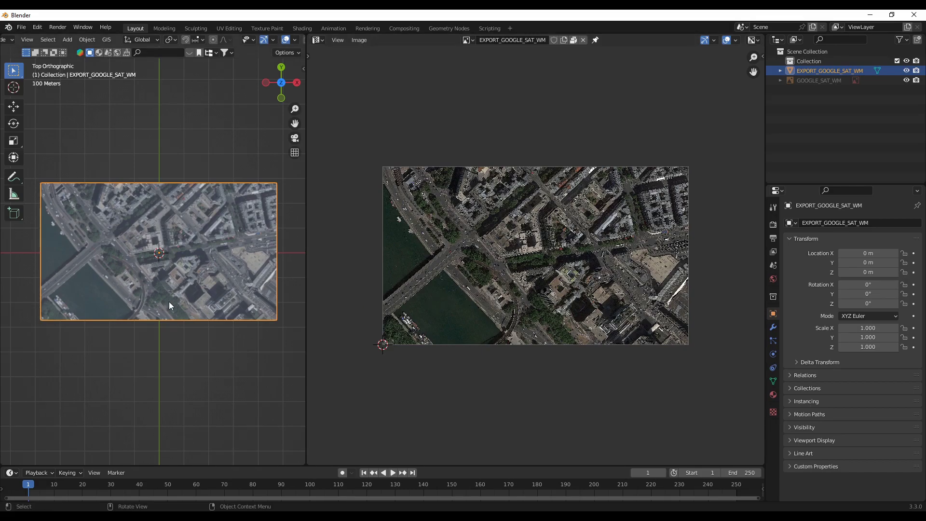
scroll(573, 321, "up", 1)
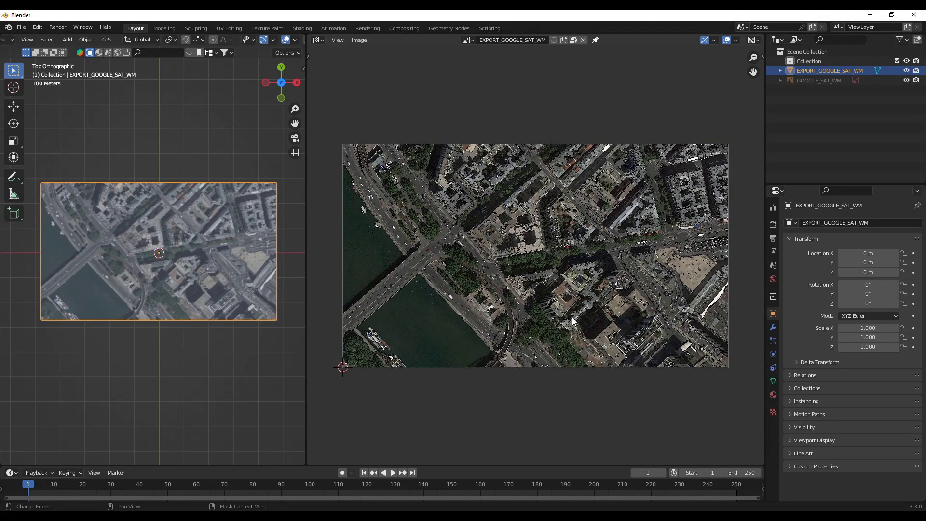
Start saving the EXPORT_GOOGLE_SAT_WM image as a new file and set the destination folder
left_click(362, 42)
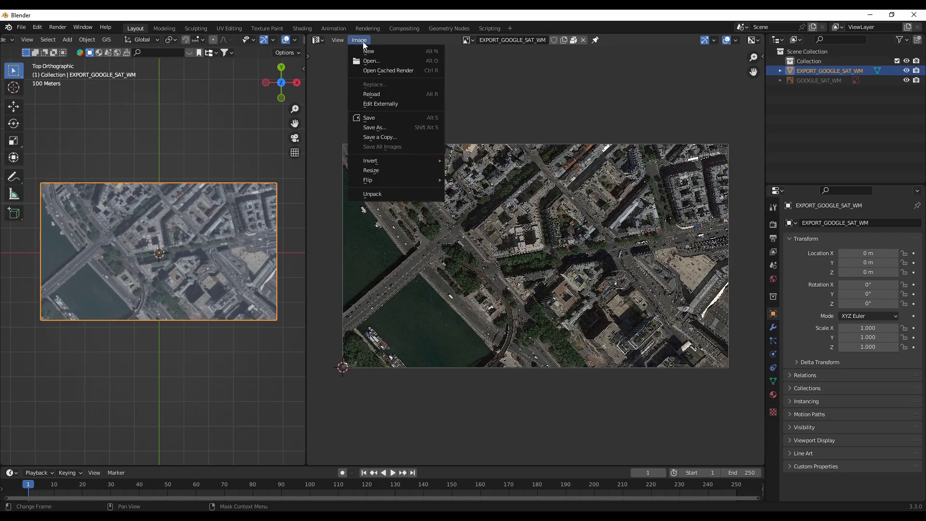
left_click(379, 128)
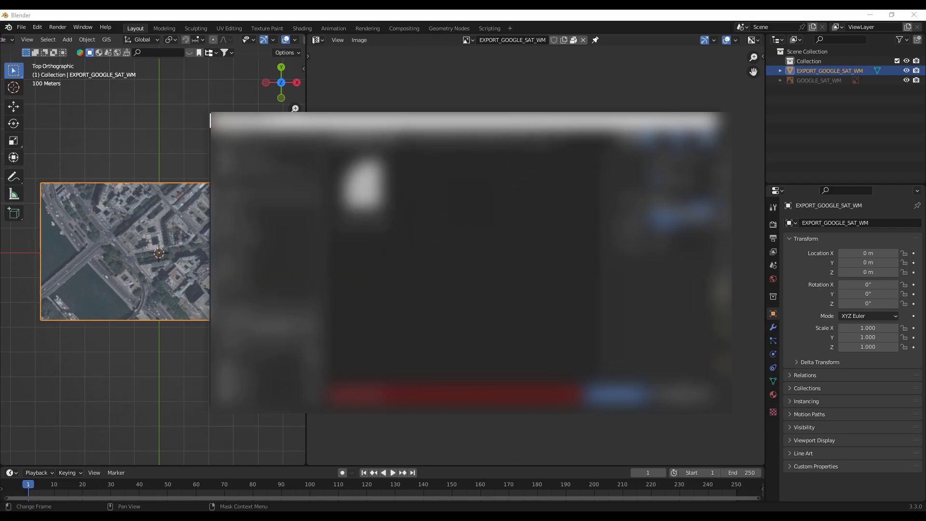
left_click(526, 137)
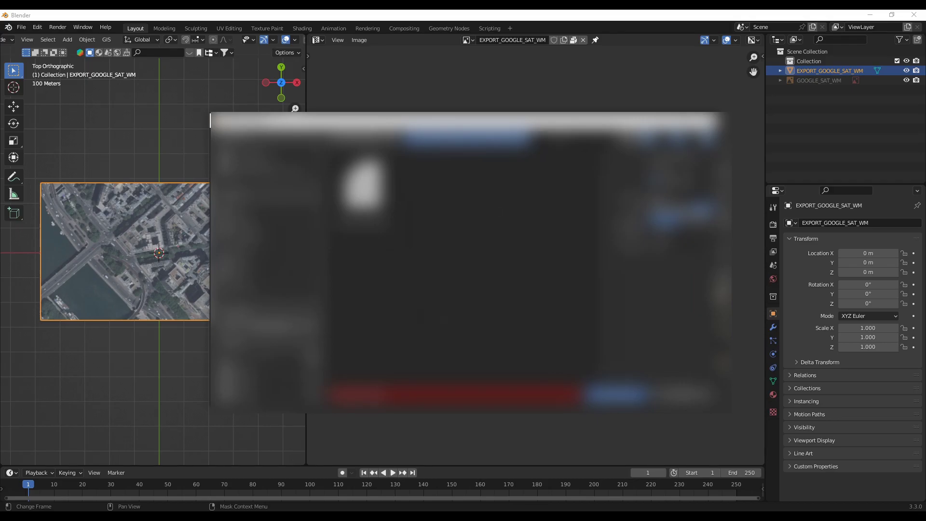
left_click(558, 244)
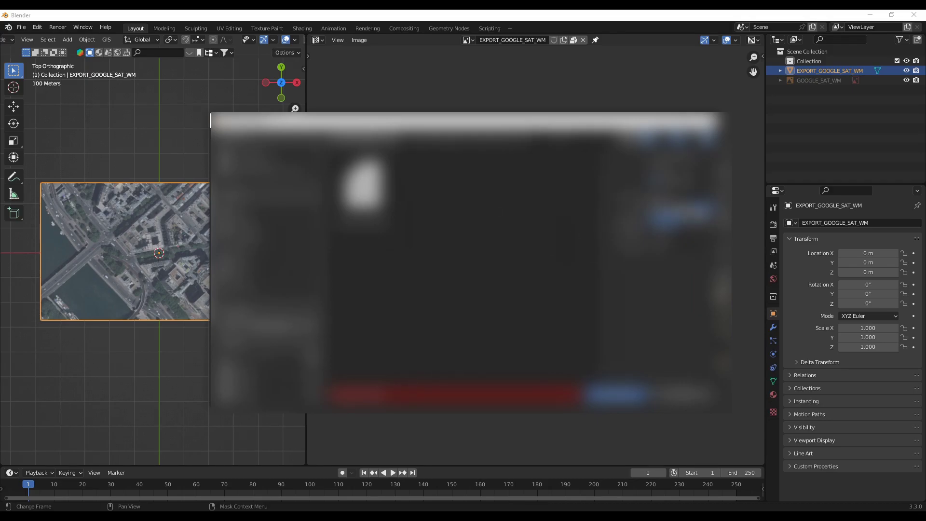
Set the file format to JPEG and save the image to the temp folder
left_click(683, 198)
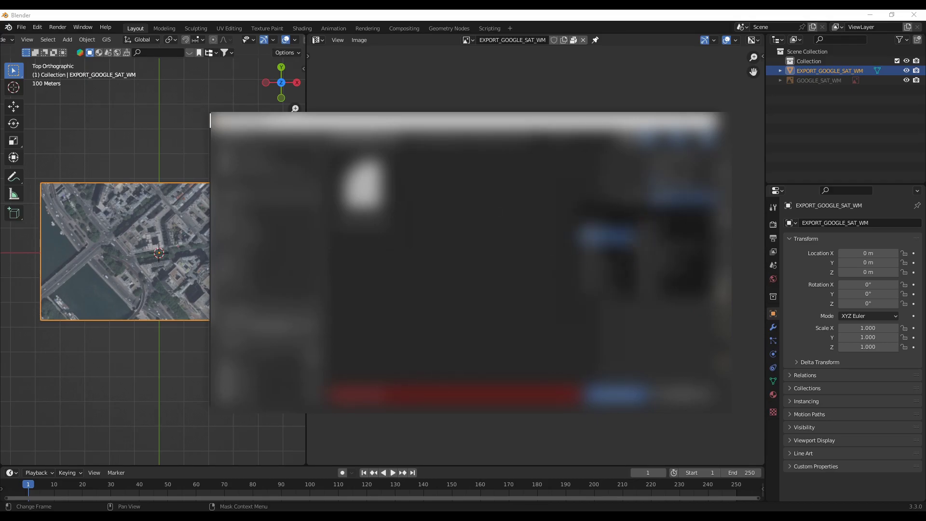
left_click(606, 288)
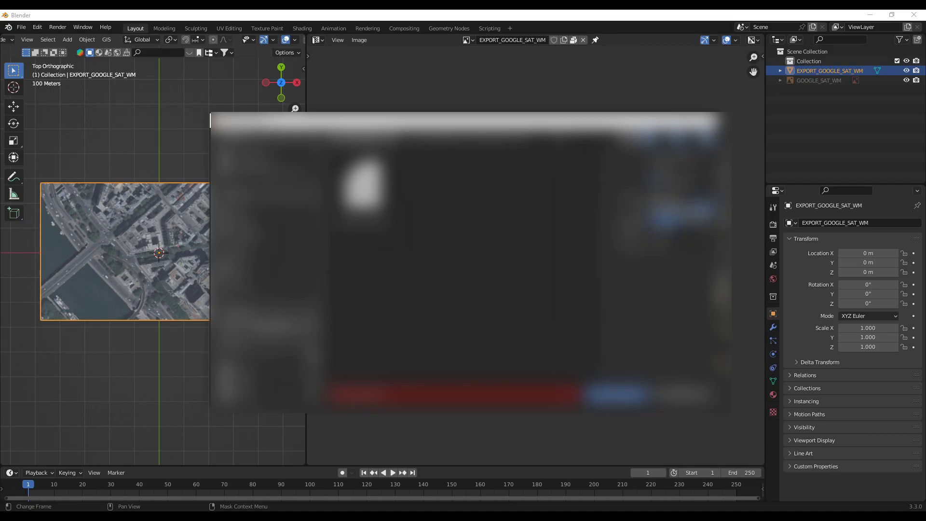
left_click(673, 202)
left_click(683, 196)
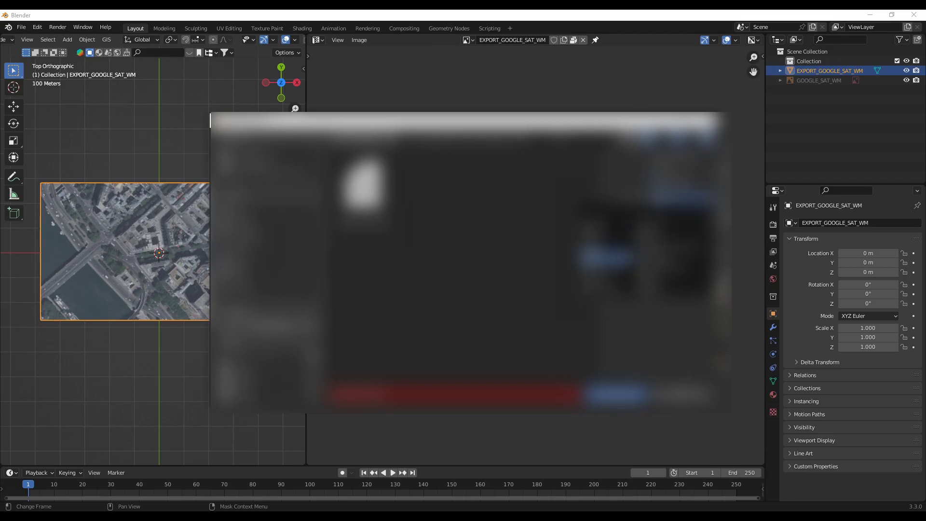
left_click(605, 259)
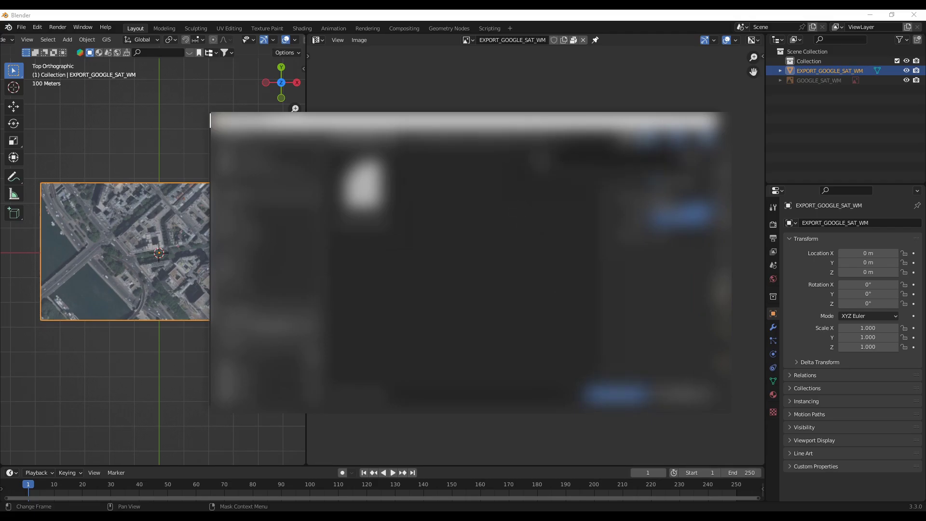
left_click(530, 139)
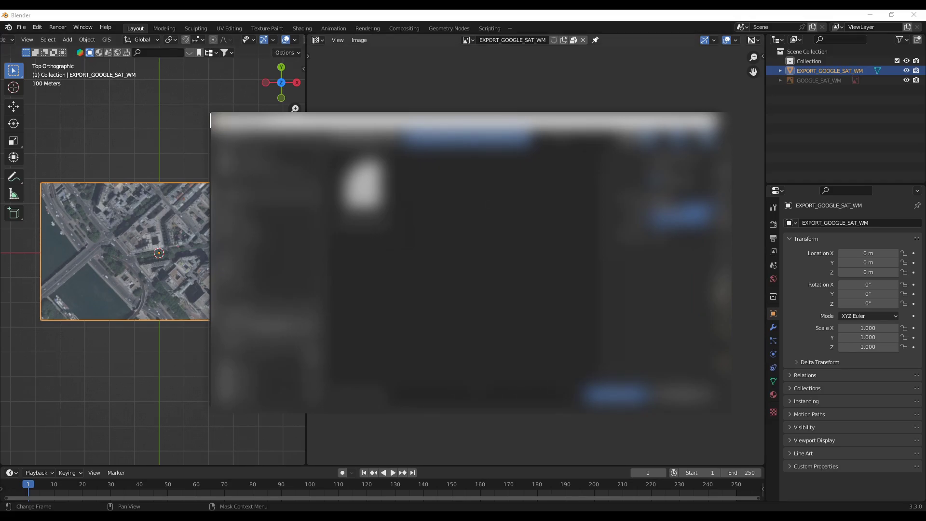
left_click(617, 395)
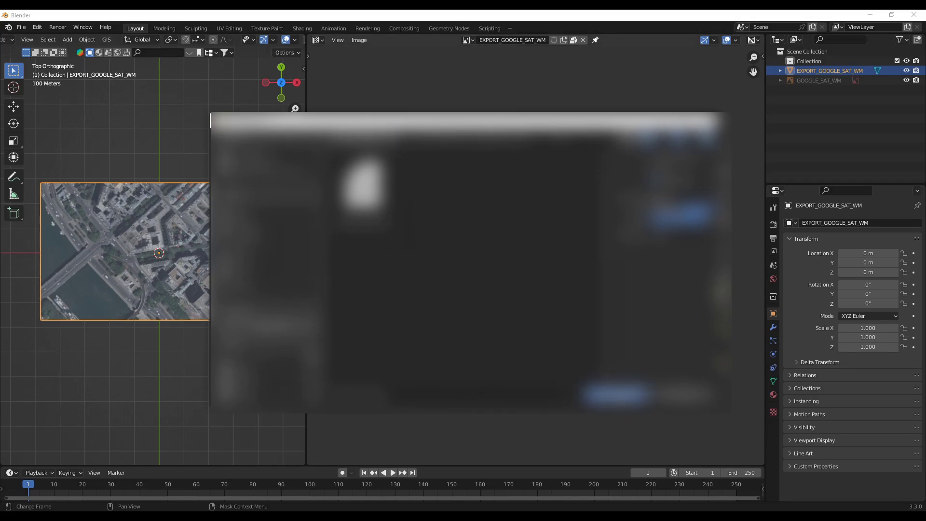
left_click(617, 395)
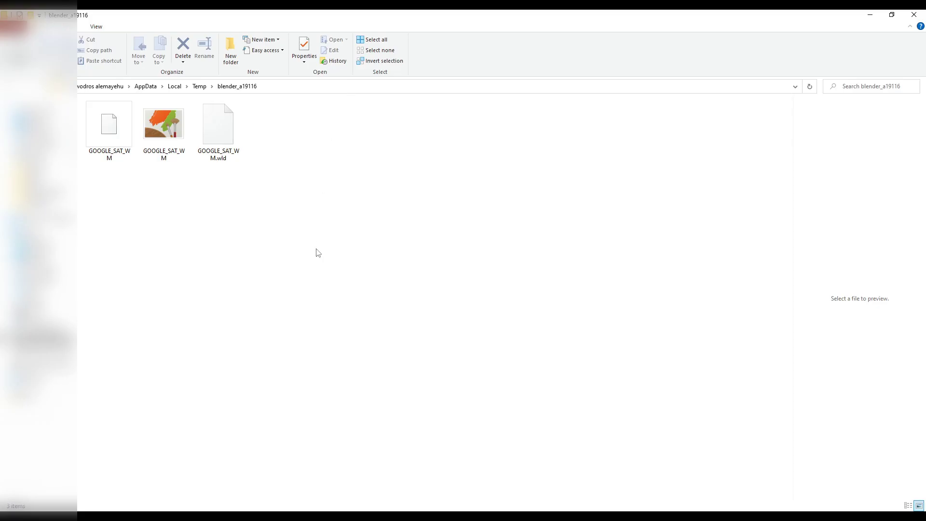
Pick the GOOGLE_SAT_WM JPG (12800 x 7424, 16.1 MB) in the blender_a19116 temp folder
mouse_move(164, 143)
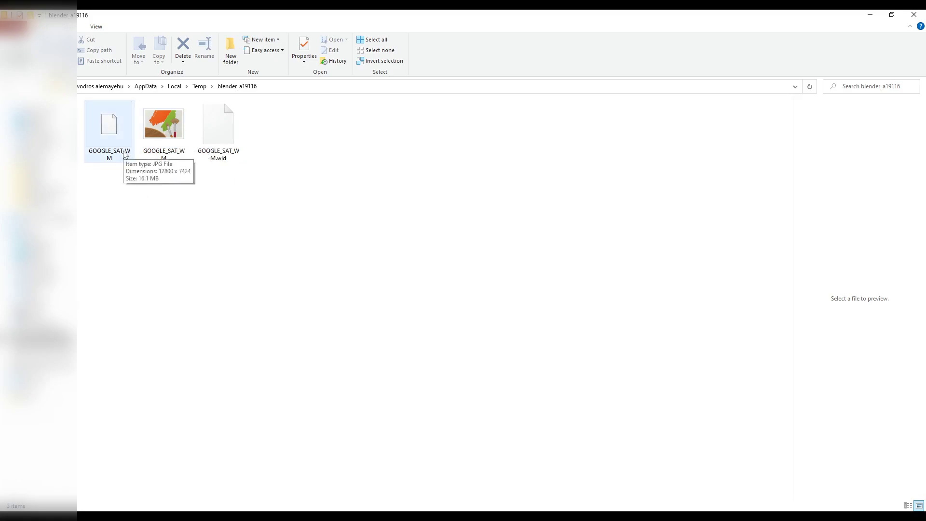
left_click(122, 132)
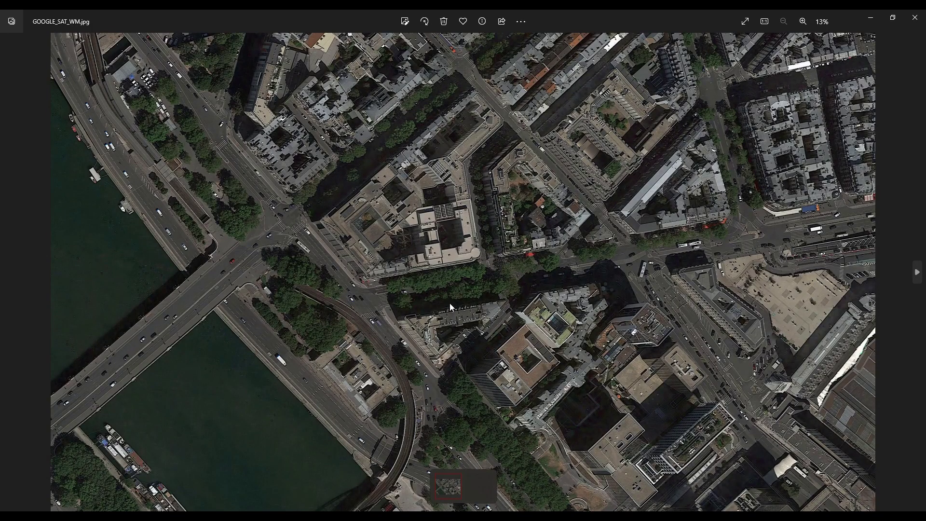
Zoom in and out on the Paris satellite image to inspect rooftop, tree and street detail
scroll(496, 307, "up", 3)
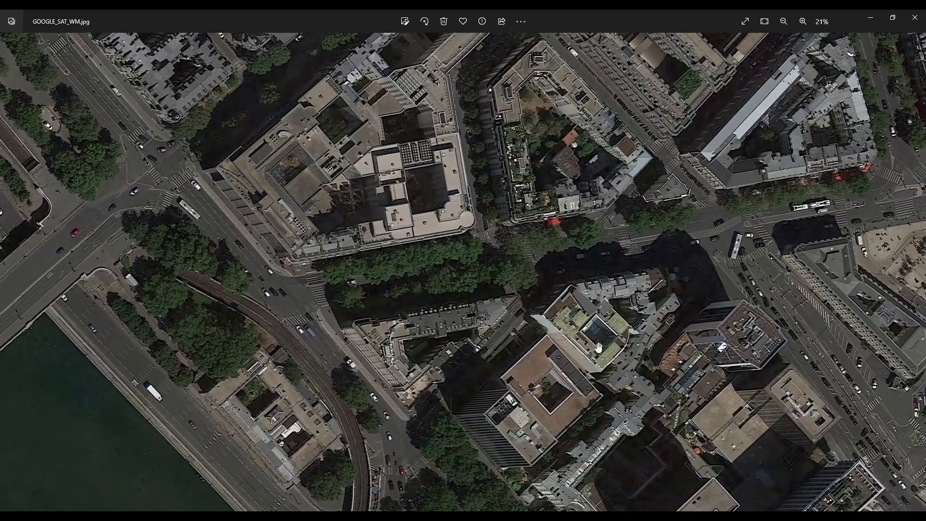
scroll(609, 351, "up", 1)
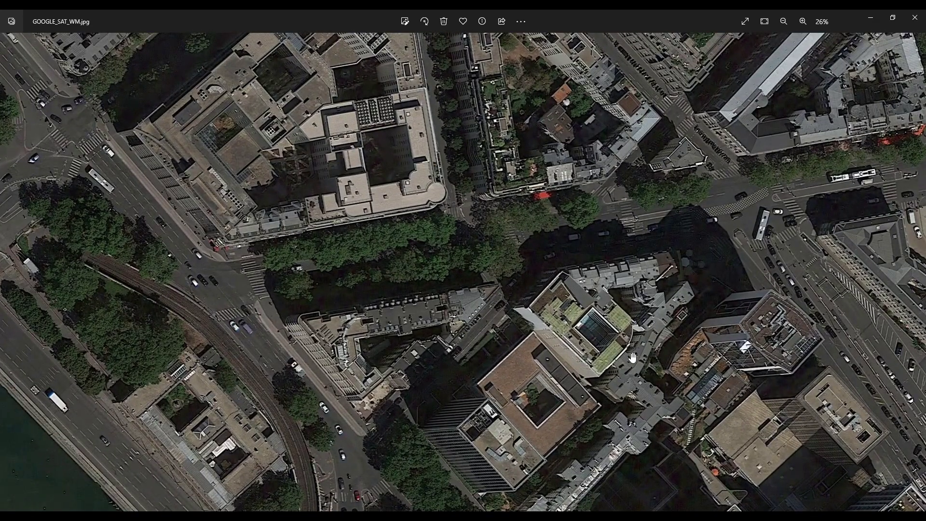
scroll(632, 357, "up", 4)
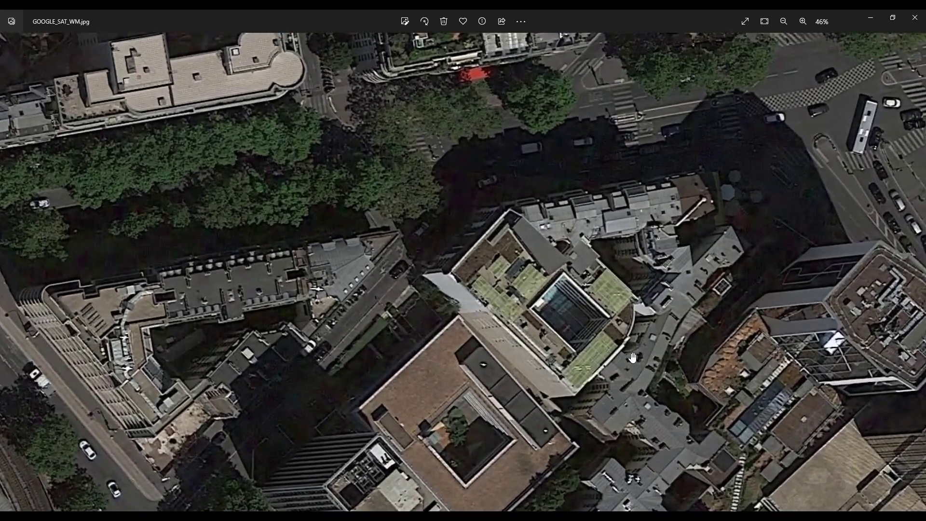
scroll(632, 358, "down", 2)
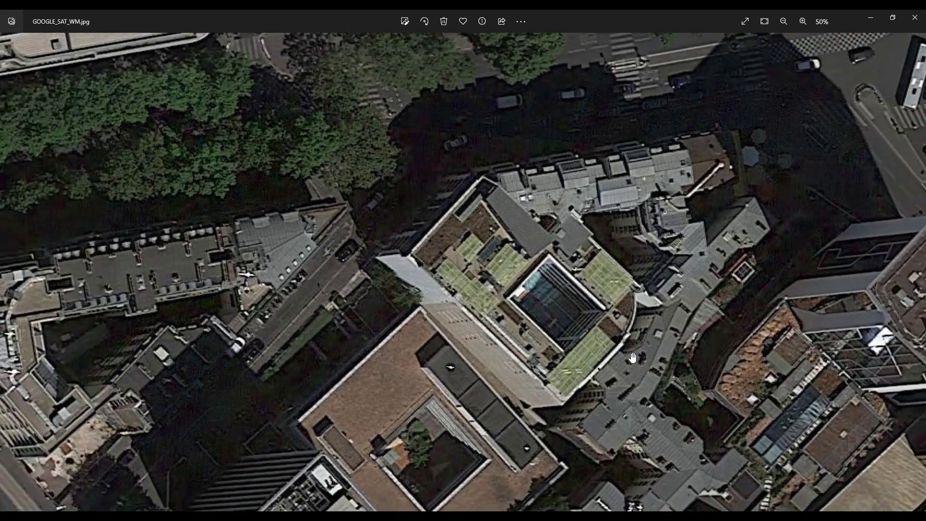
scroll(632, 357, "down", 6)
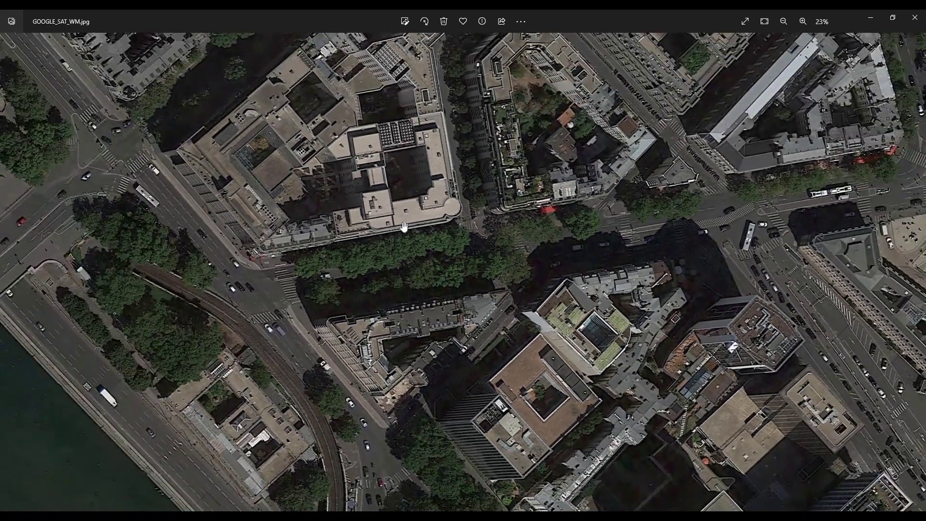
scroll(393, 223, "down", 1)
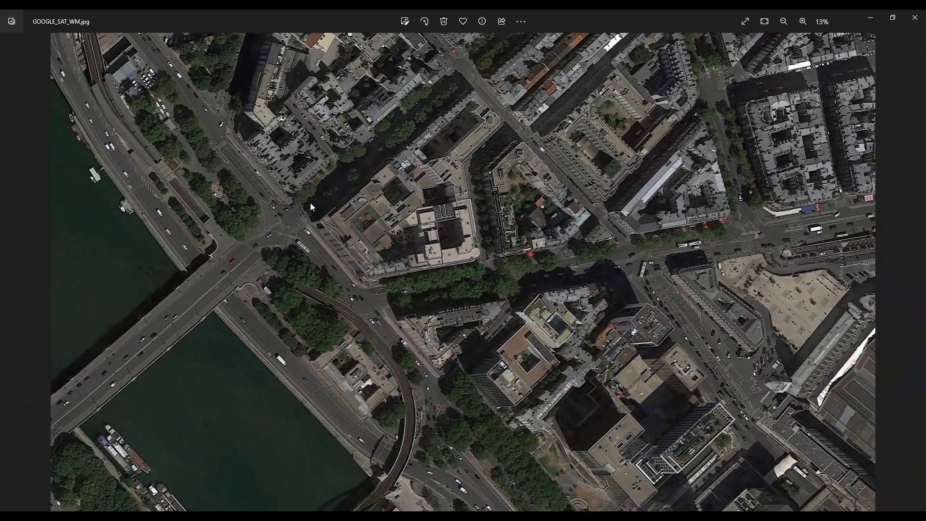
scroll(289, 173, "up", 1)
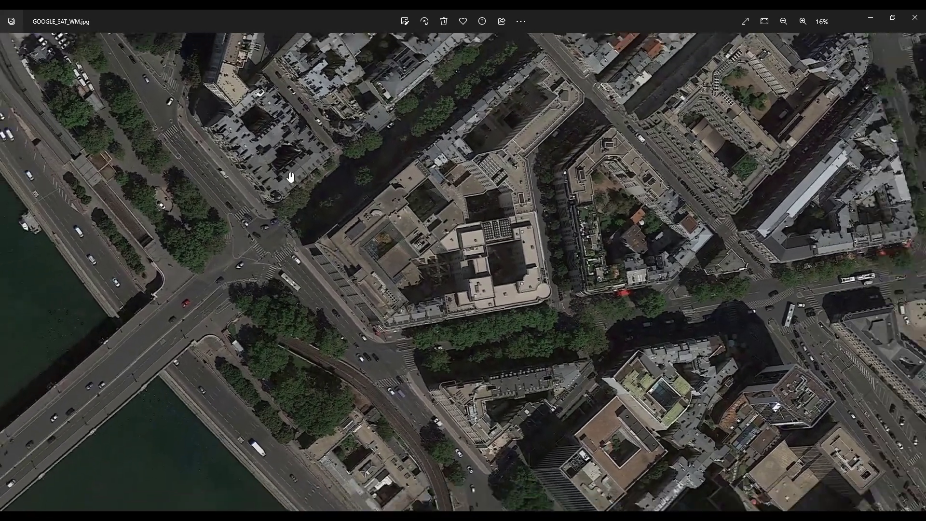